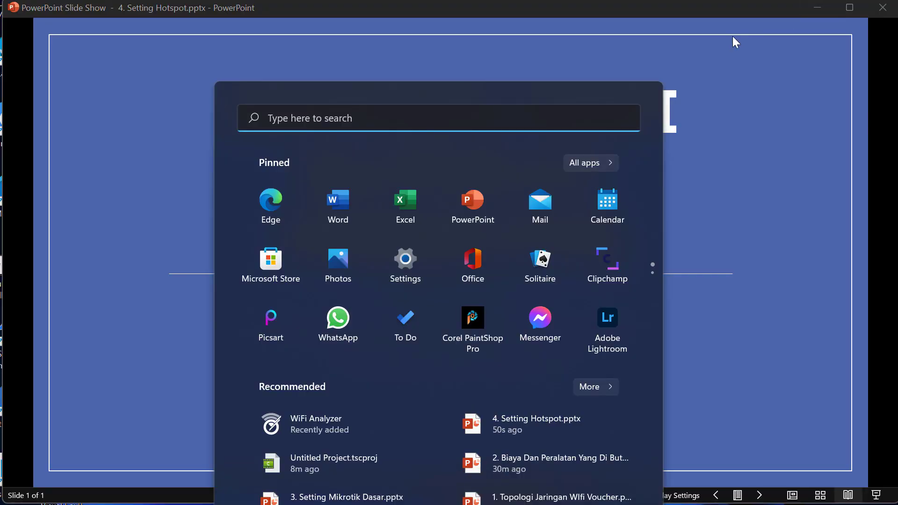
- Launch Google Chrome by searching for chrome in the Start menu
text(chrome)
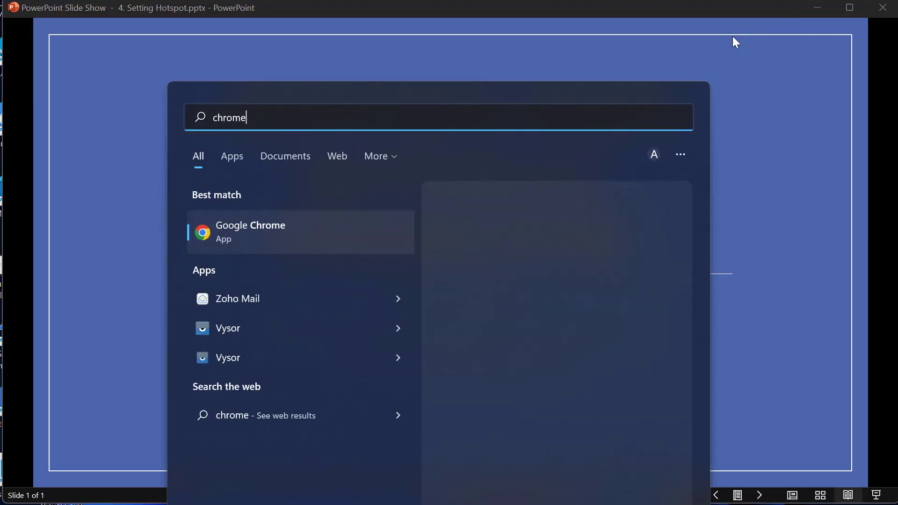
key(Return)
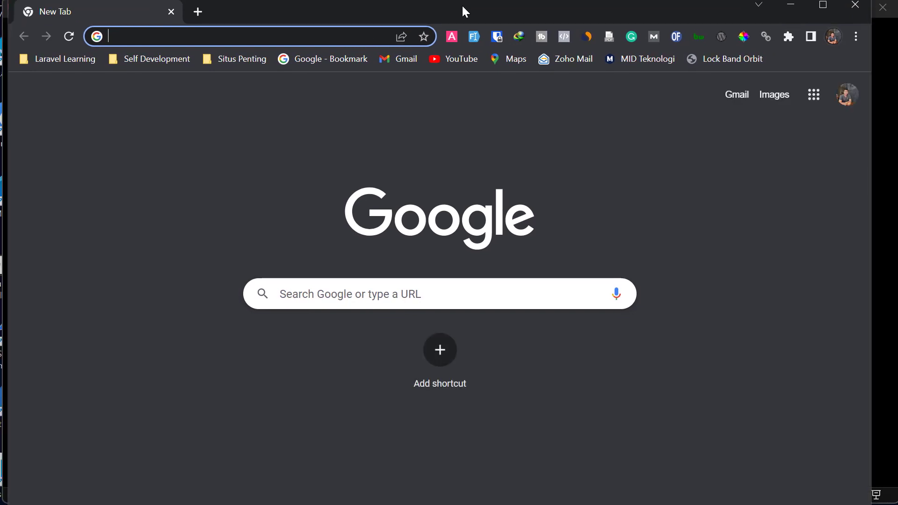
- Load midteknologi.com, open its Blog page, then switch to WinBox
text(mid)
key(Return)
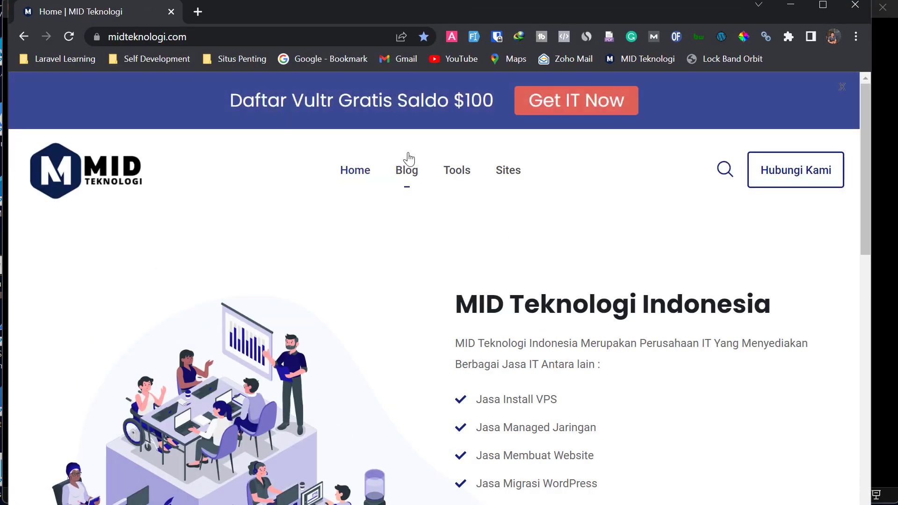
click(411, 167)
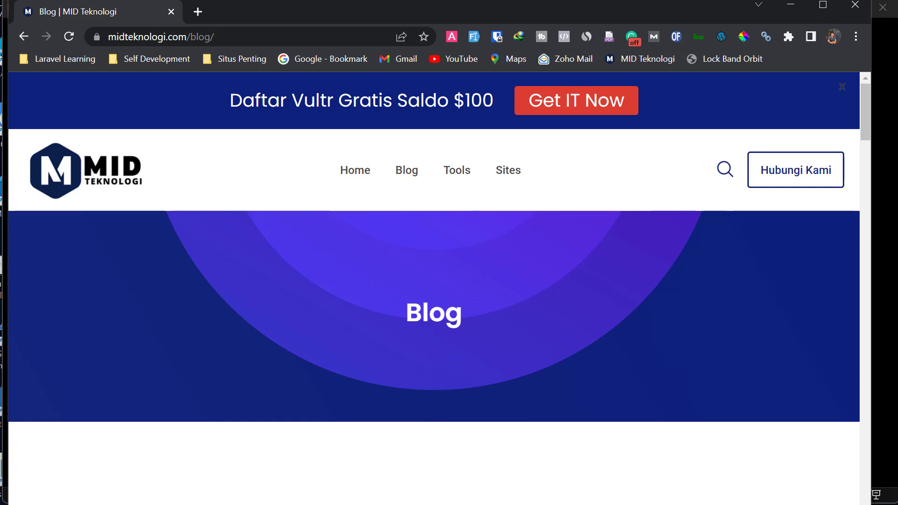
key(alt+Tab)
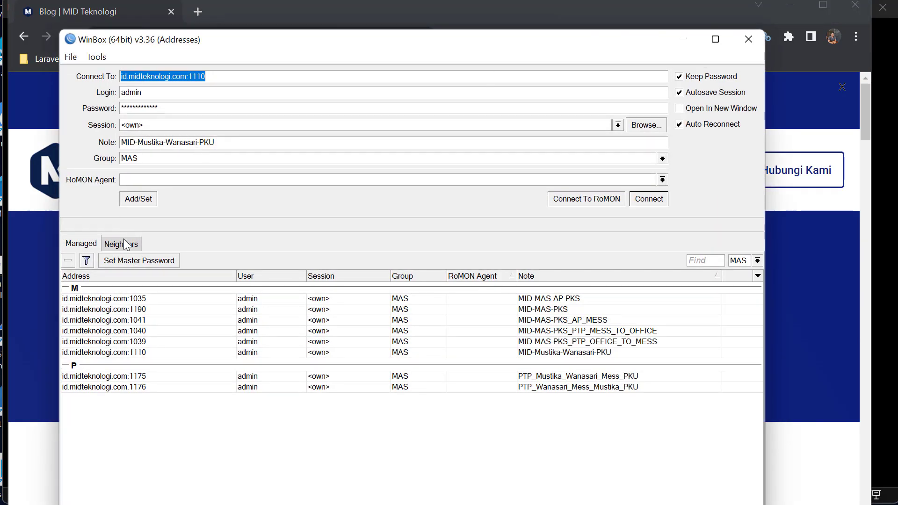
- Connect to the neighbouring MikroTik router from Neighbors with an empty password
click(125, 243)
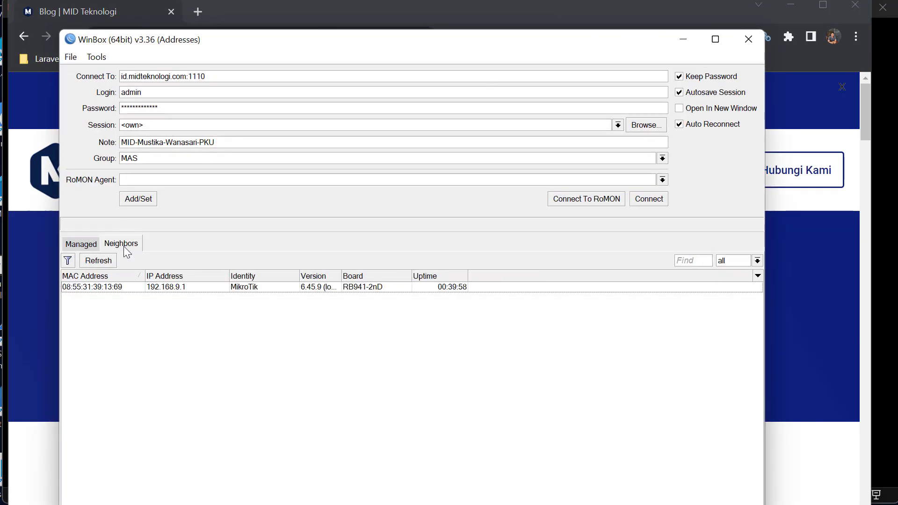
click(104, 290)
click(641, 201)
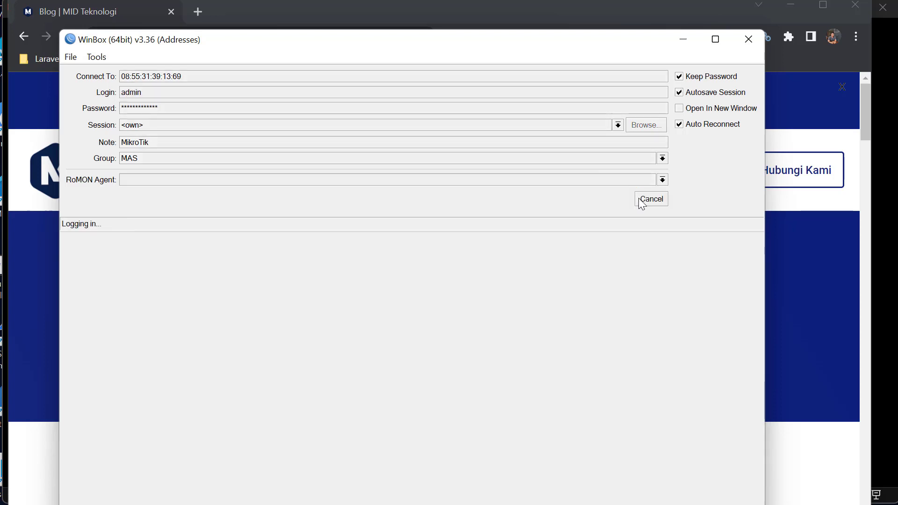
double_click(144, 107)
key(BackSpace)
key(Return)
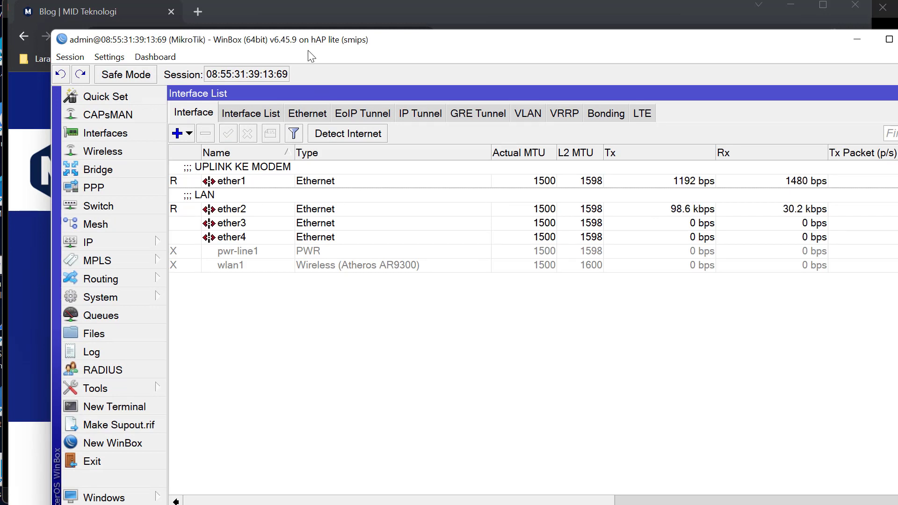
drag(305, 37, 260, 9)
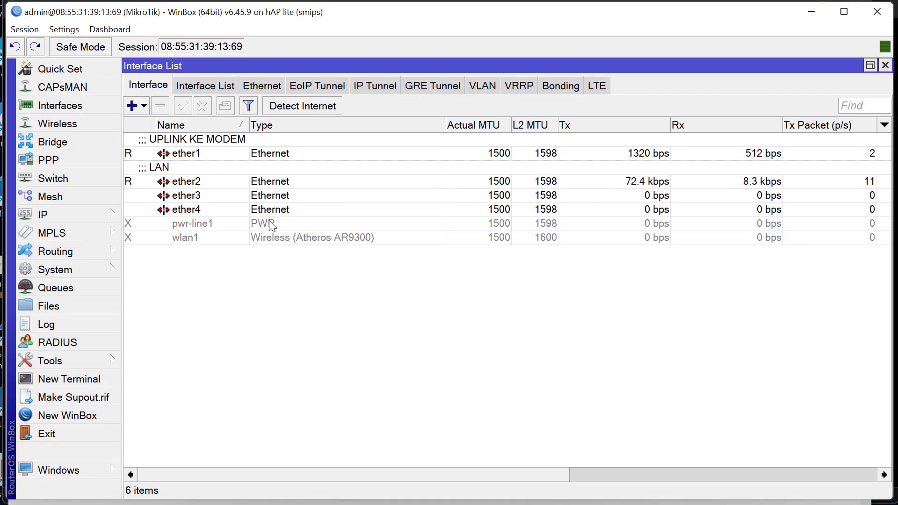
- Open the router's IP > Hotspot window, which shows no servers yet
click(102, 216)
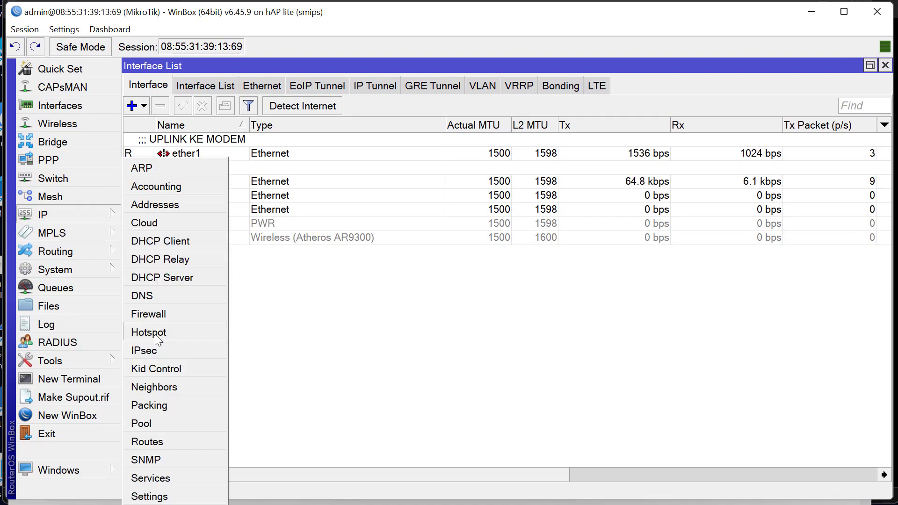
click(170, 333)
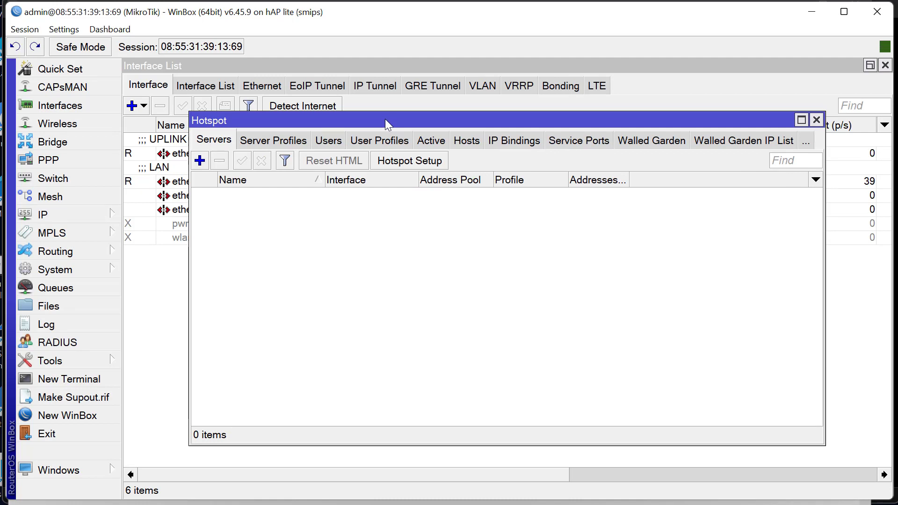
drag(386, 119, 342, 116)
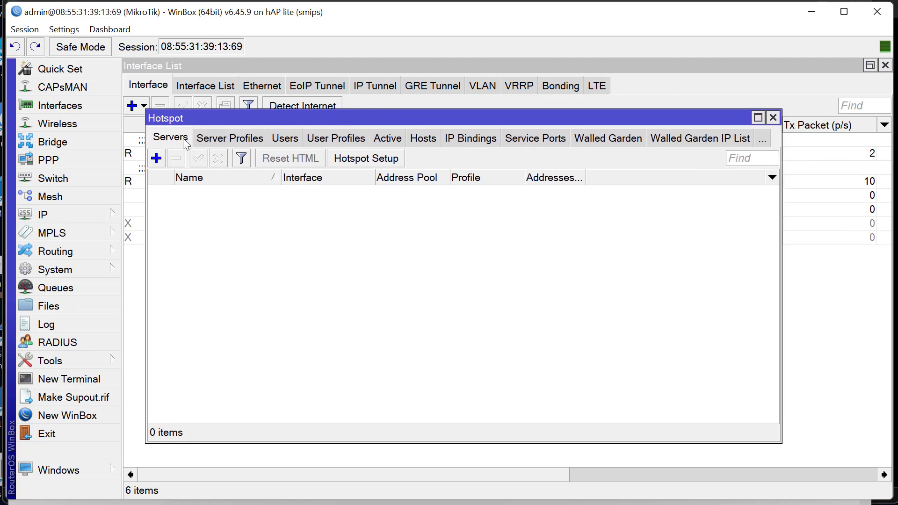
- Start Hotspot Setup and review the HotSpot Interface list, leaving wlan1 selected for now
click(355, 158)
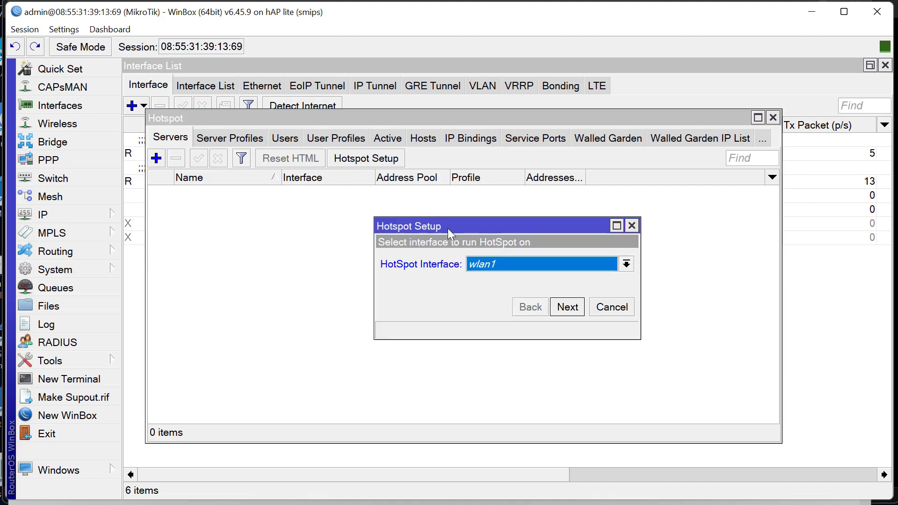
drag(448, 228, 338, 211)
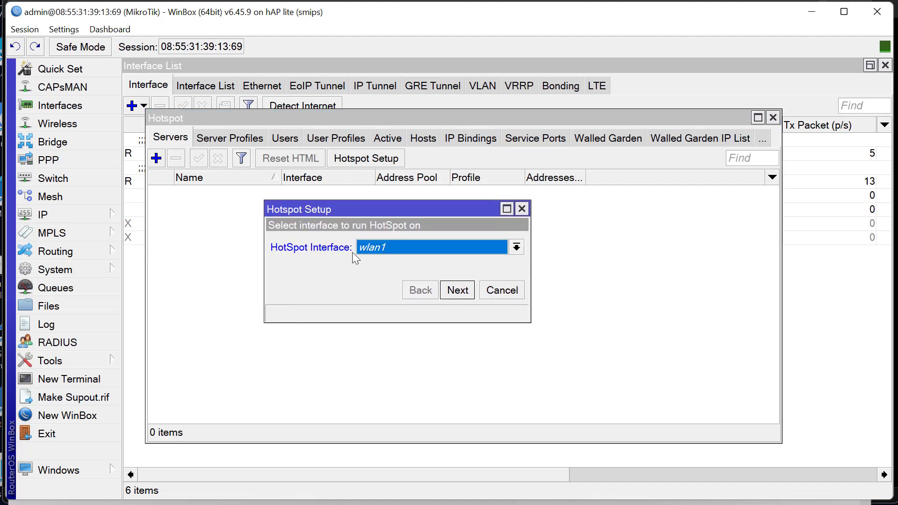
click(371, 248)
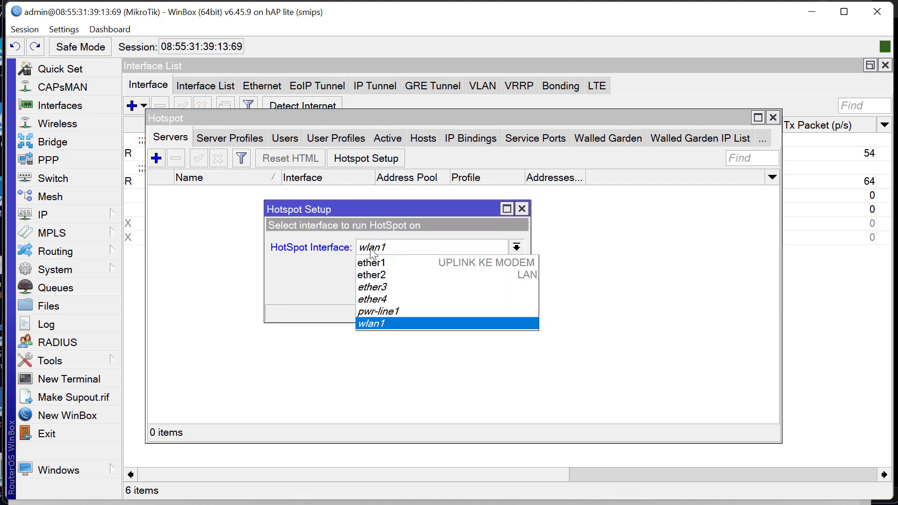
click(313, 255)
click(382, 252)
click(332, 274)
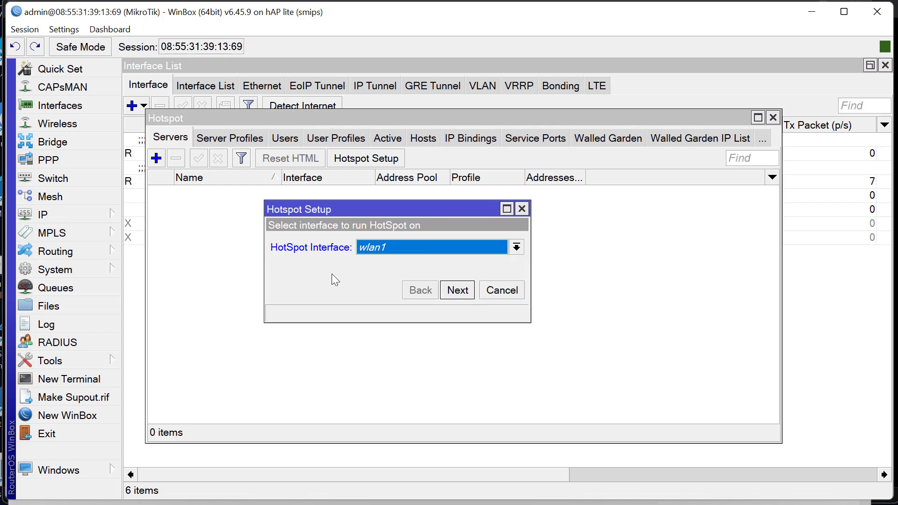
click(397, 242)
click(297, 278)
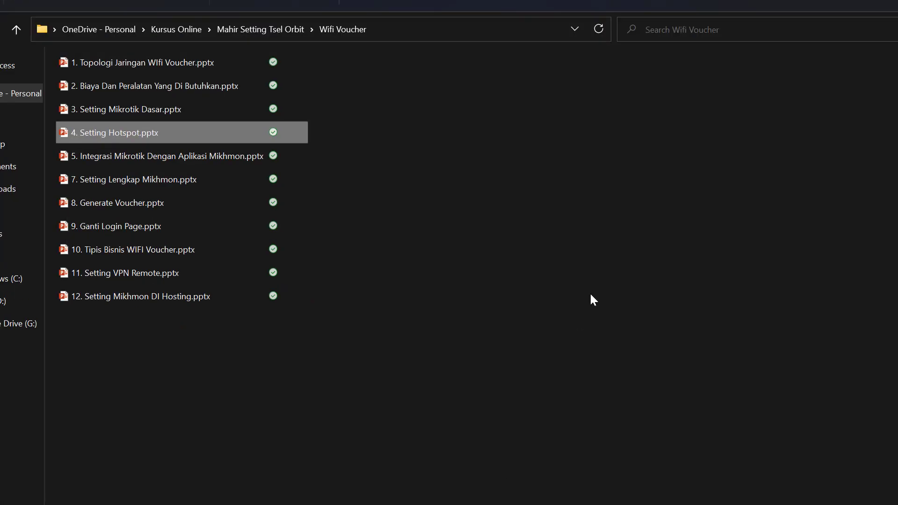
- Present the topology slide of 1. Topologi Jaringan WIfi Voucher.pptx, then close PowerPoint
key(Up)
key(Up)
key(Up)
key(Return)
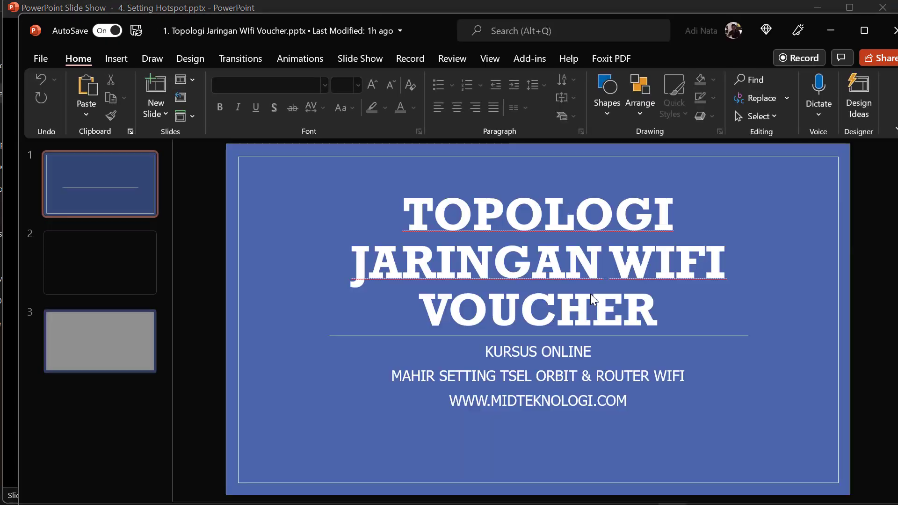
key(Down)
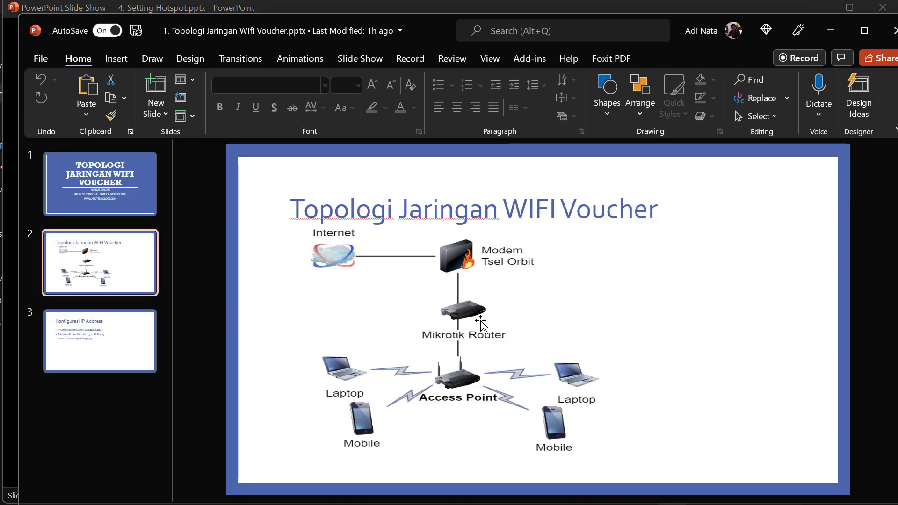
click(464, 313)
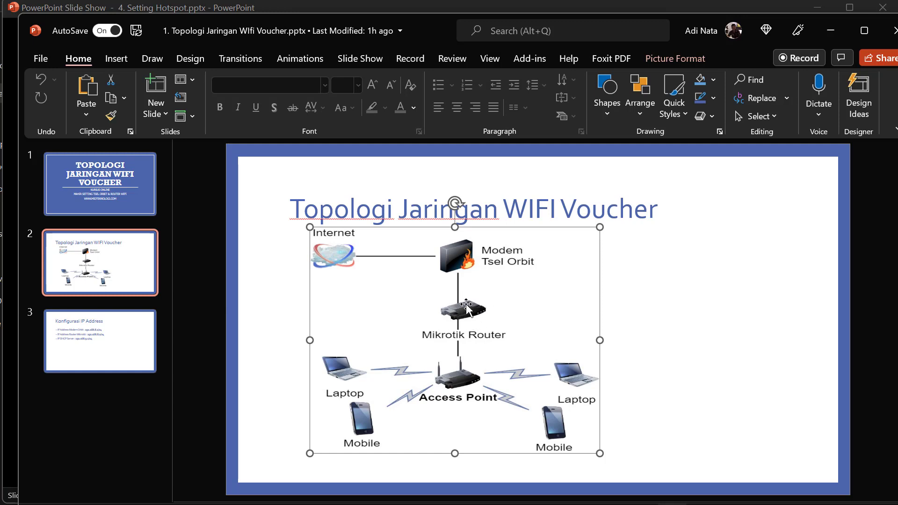
click(716, 500)
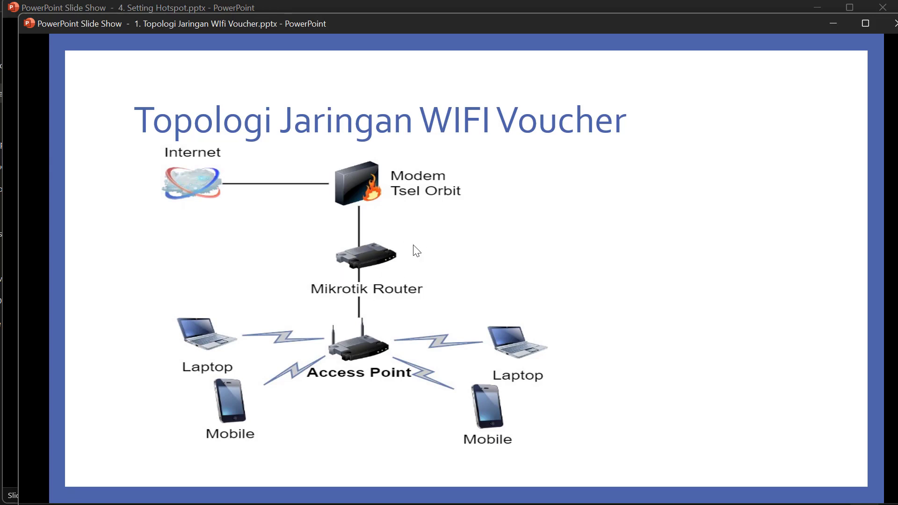
key(Escape)
click(893, 26)
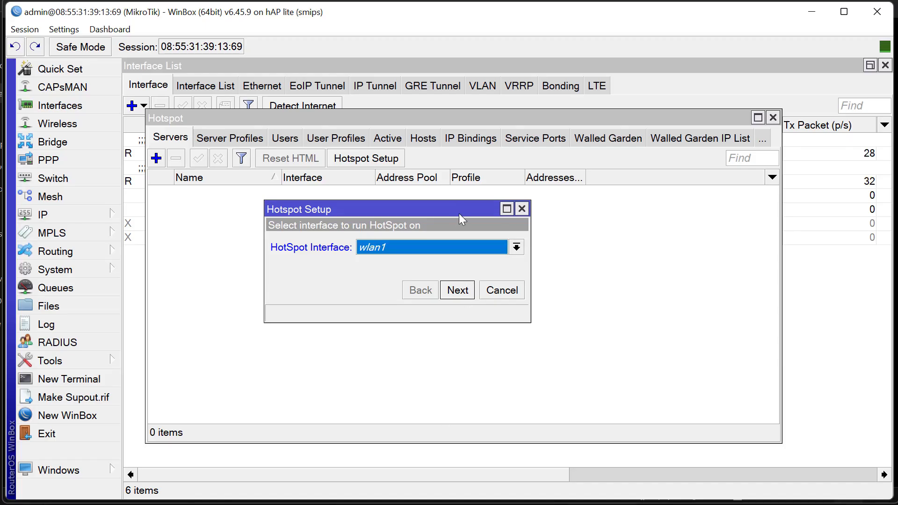
- Set the hotspot setup interface to ether2
click(460, 248)
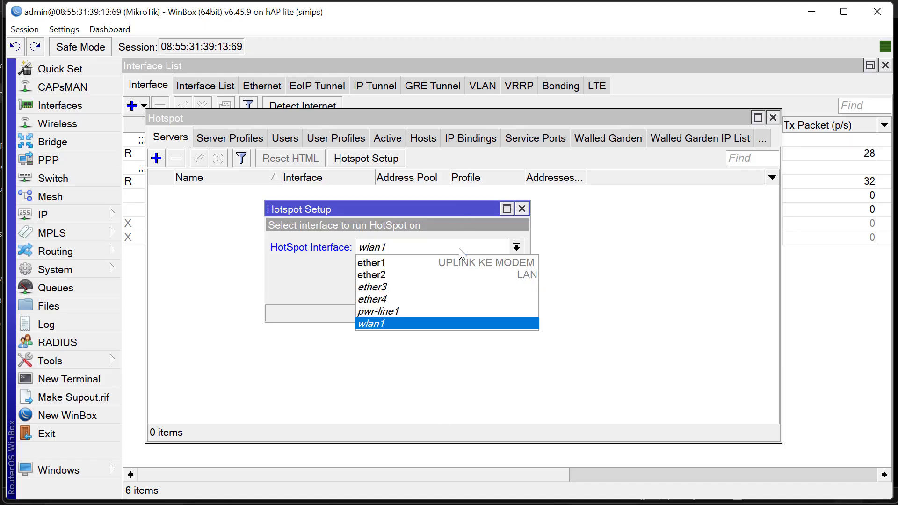
click(465, 274)
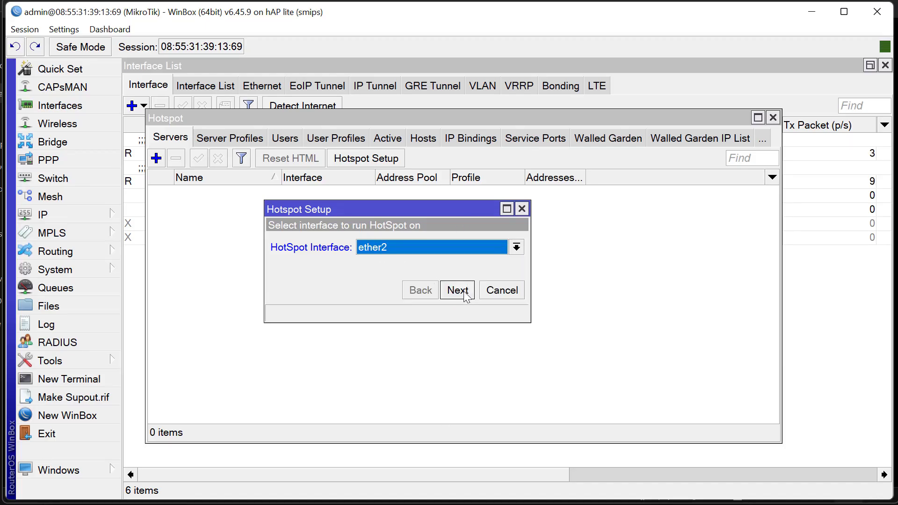
click(467, 299)
- Accept pool 192.168.9.2-192.168.9.254, no certificate, no SMTP, and DNS 8.8.8.8/8.8.4.4
click(466, 296)
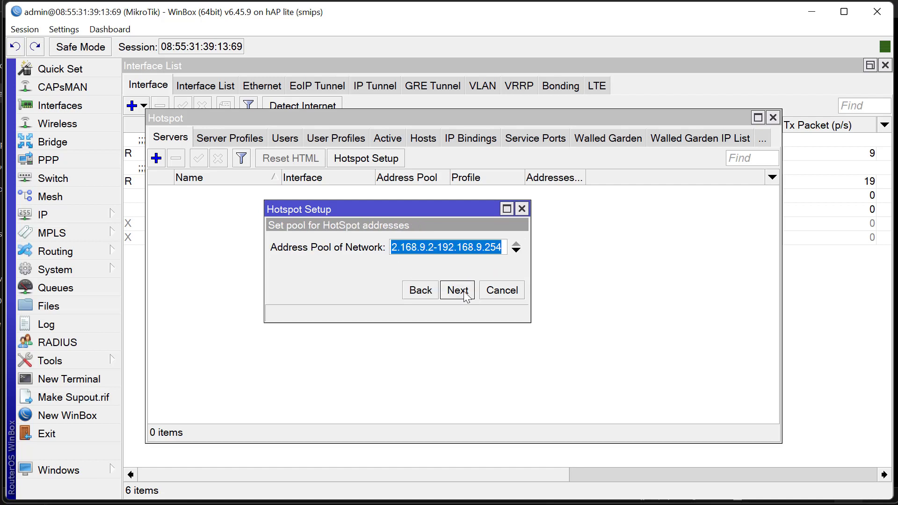
click(457, 290)
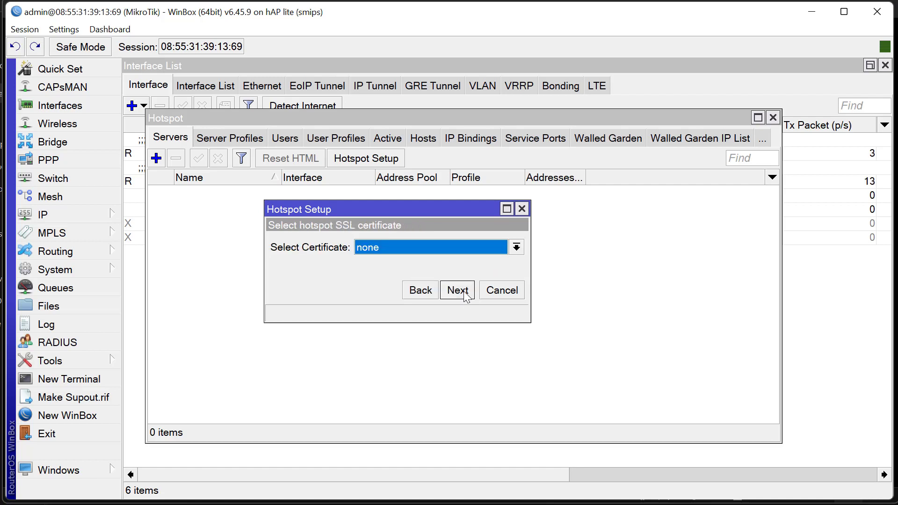
click(457, 291)
click(458, 290)
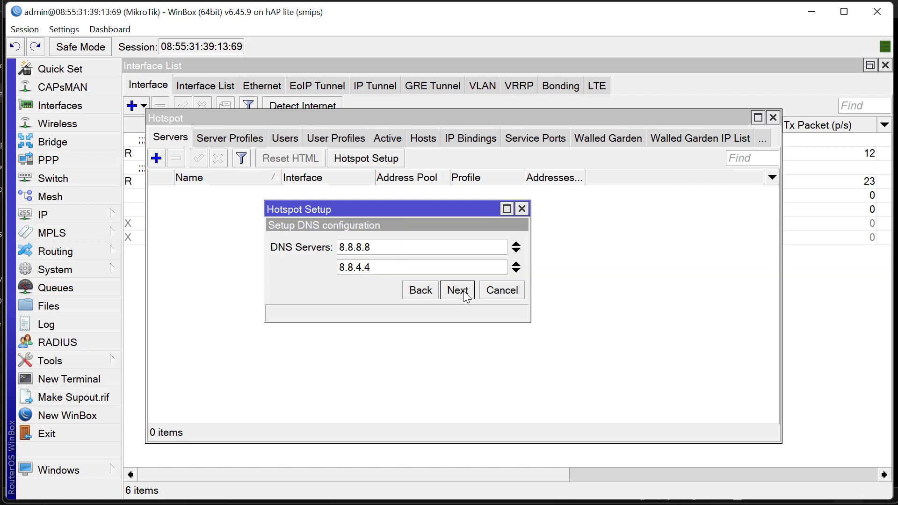
click(458, 290)
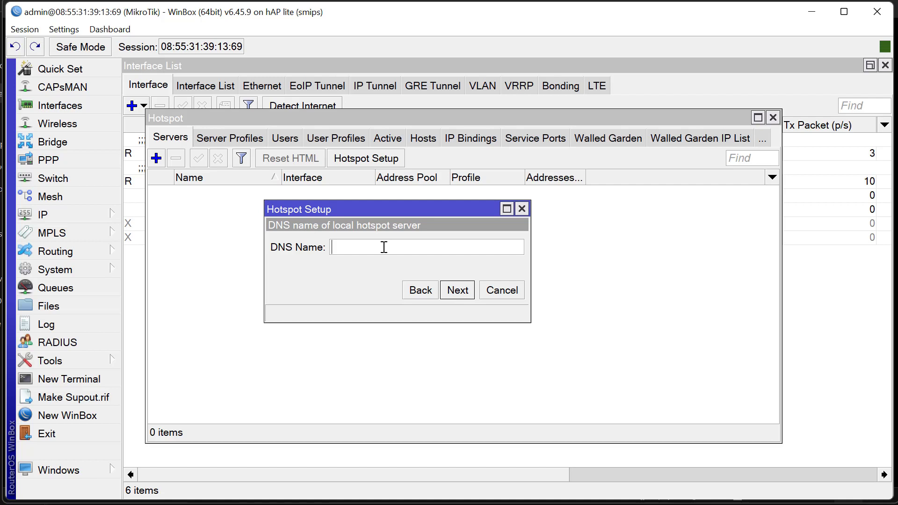
- Enter DNS name wifi.mid.local, keep local user admin with empty password, and finish the wizard
text(wifi.mid.local)
drag(395, 245, 326, 240)
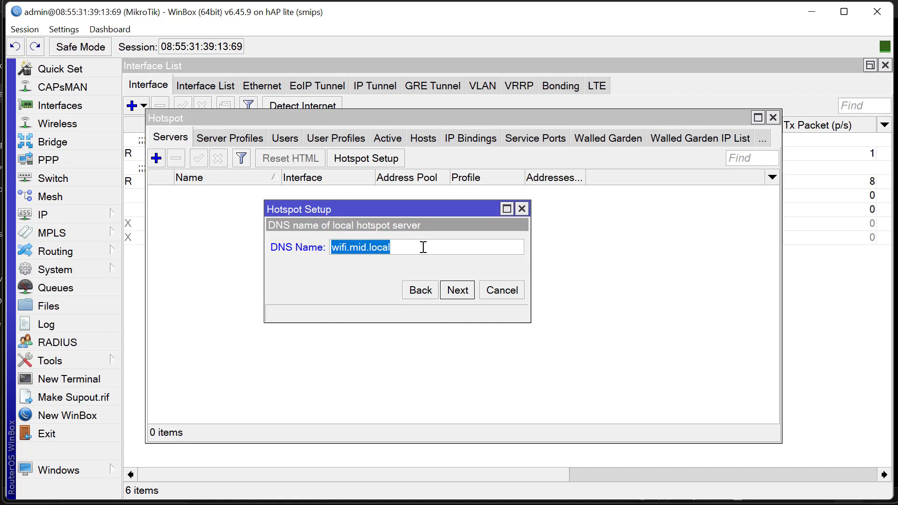
click(357, 247)
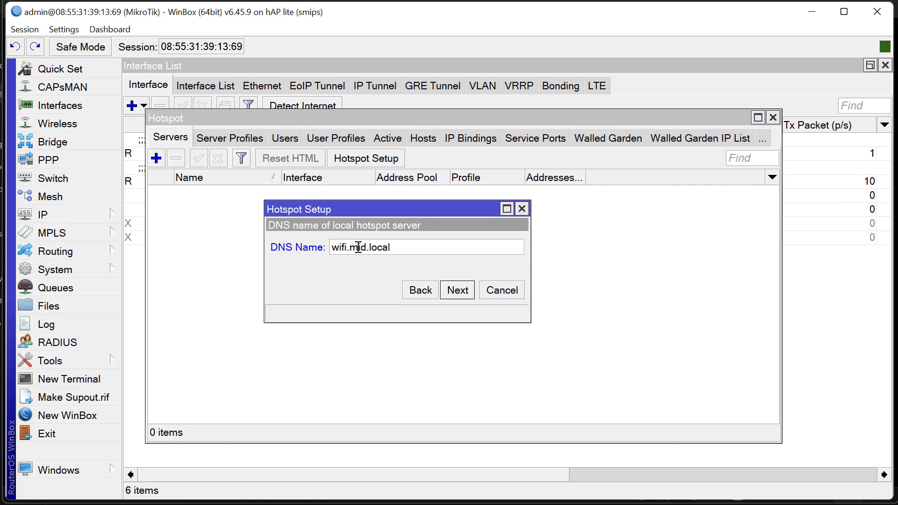
click(359, 247)
click(397, 247)
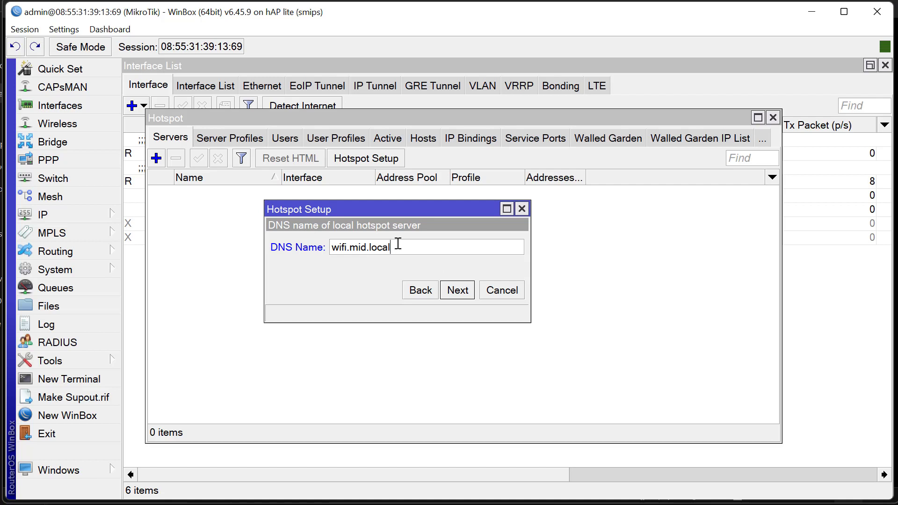
click(464, 291)
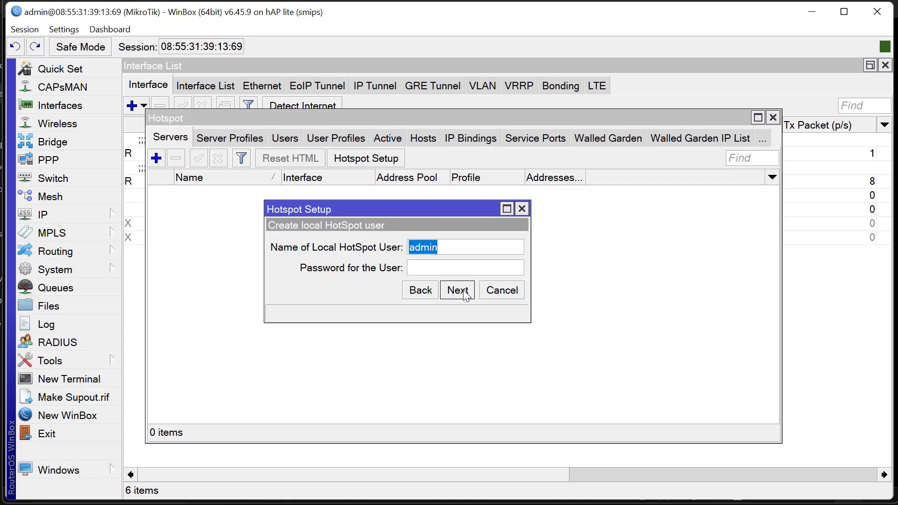
click(444, 248)
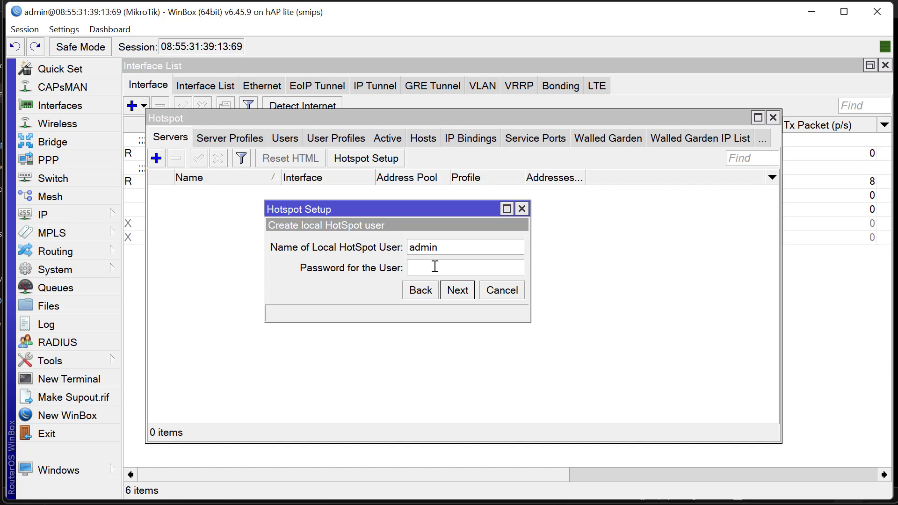
click(456, 295)
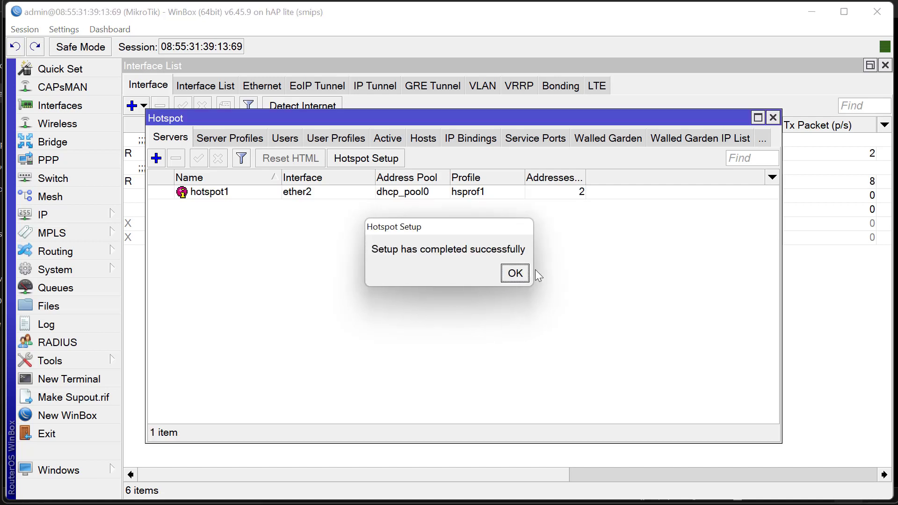
- Dismiss the success message, select hotspot1, and reload the blog page in Chrome
click(515, 273)
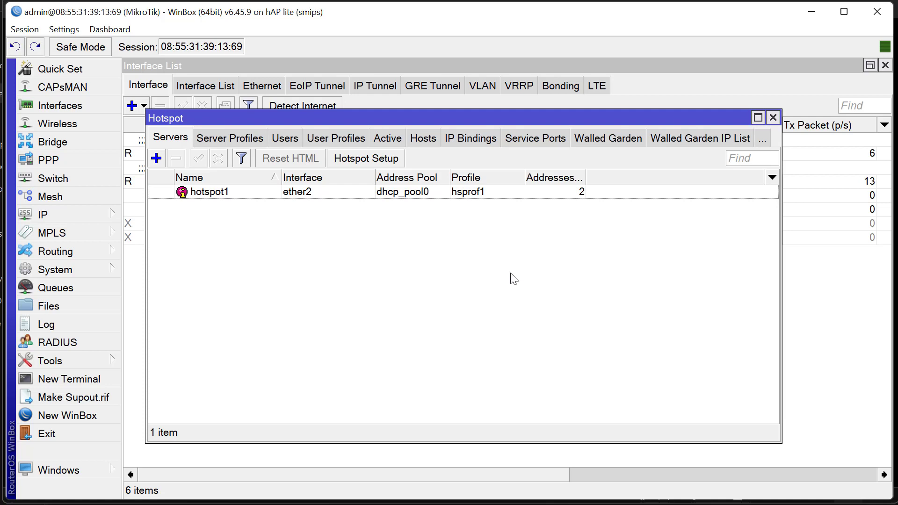
click(460, 193)
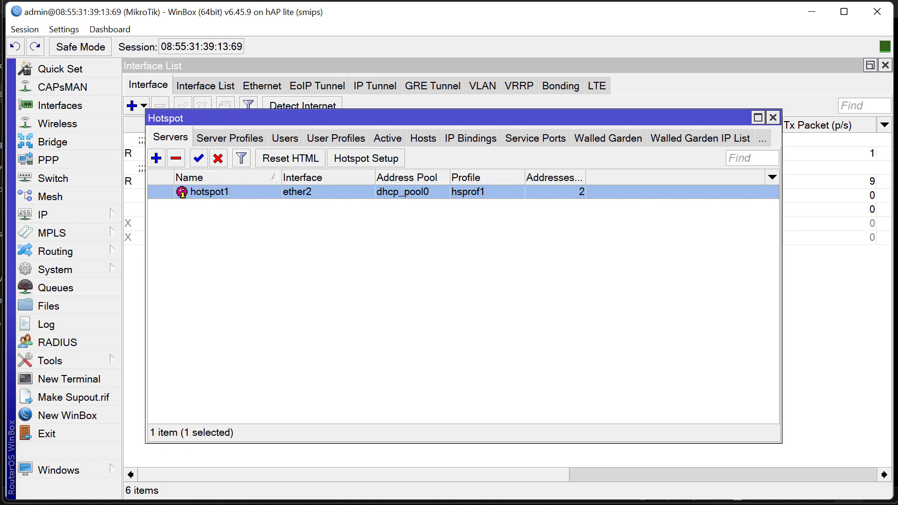
click(450, 504)
click(291, 38)
key(Return)
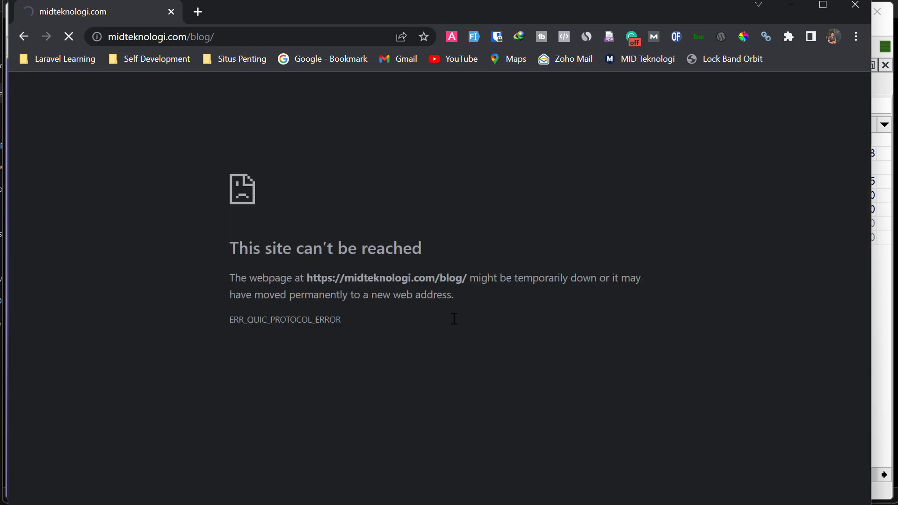
- Open Command Prompt through Win+R with cmd
key(super+r)
text(cmd)
key(Return)
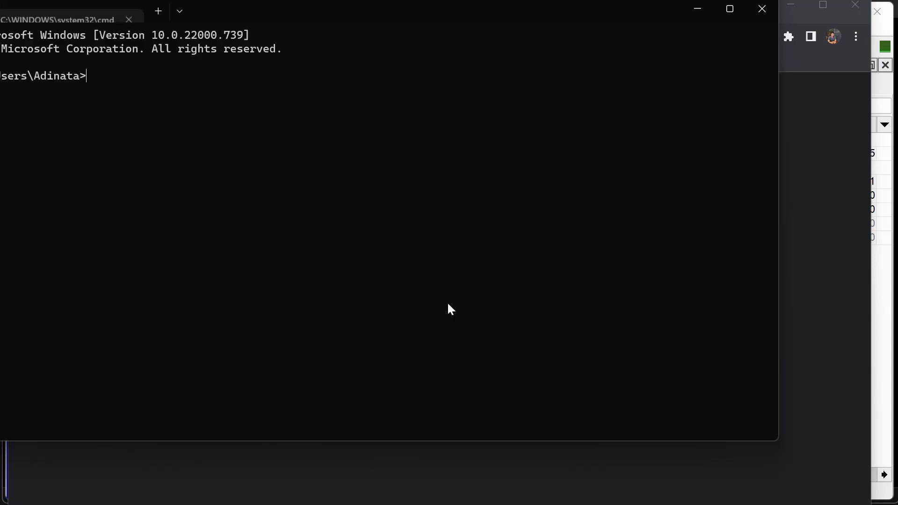
- Run ipconfig, correcting the mistyped ipconfog, to show the PC's network settings
drag(351, 12, 465, 86)
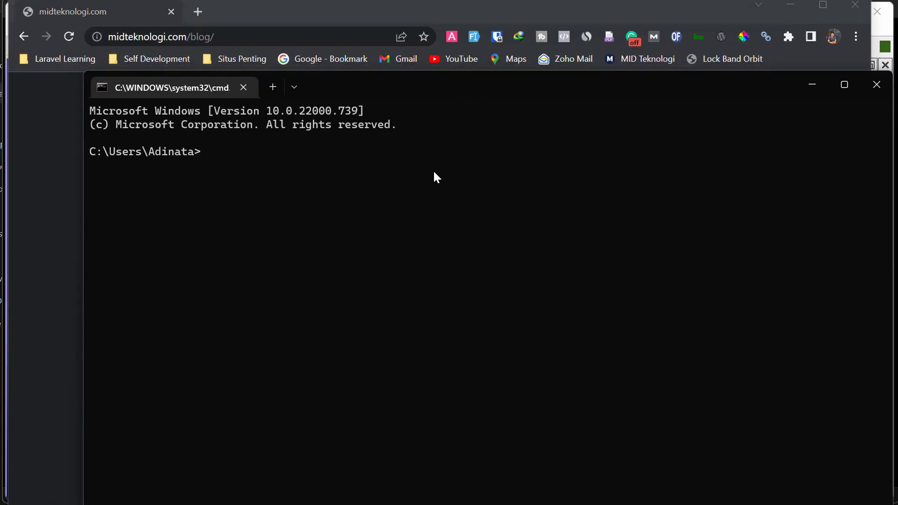
text(ipconfog)
key(Return)
key(Up)
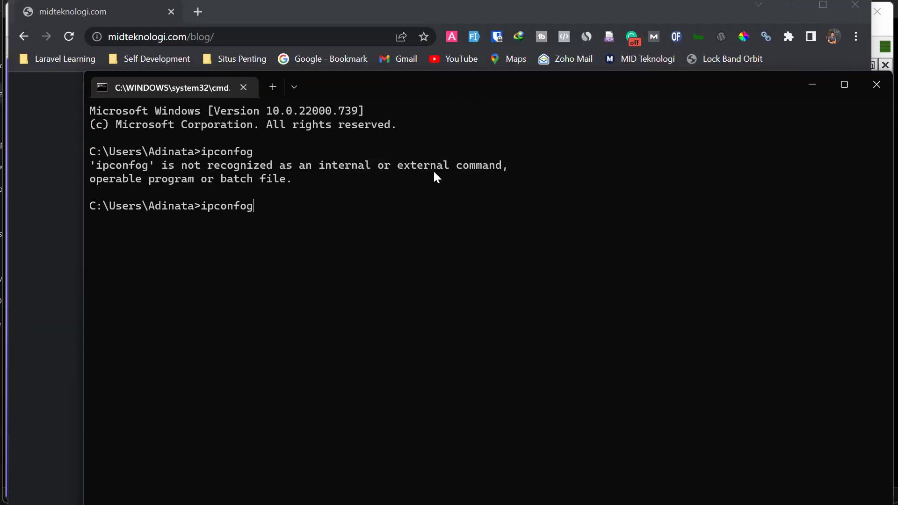
key(BackSpace)
key(BackSpace)
text(ig)
key(Return)
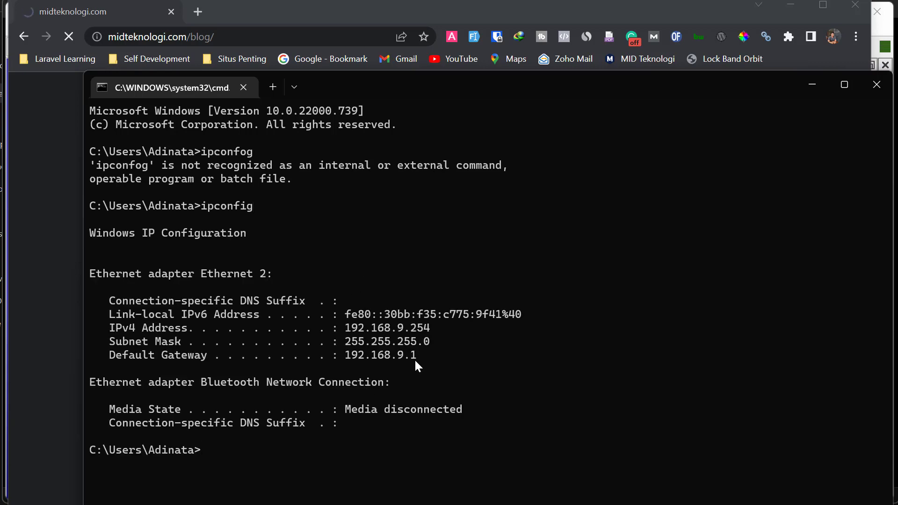
- Copy the Default Gateway and ping 192.168.9.1
text(cl)
mouse_move(111, 355)
mouse_down()
mouse_move(328, 343)
mouse_move(417, 357)
mouse_up()
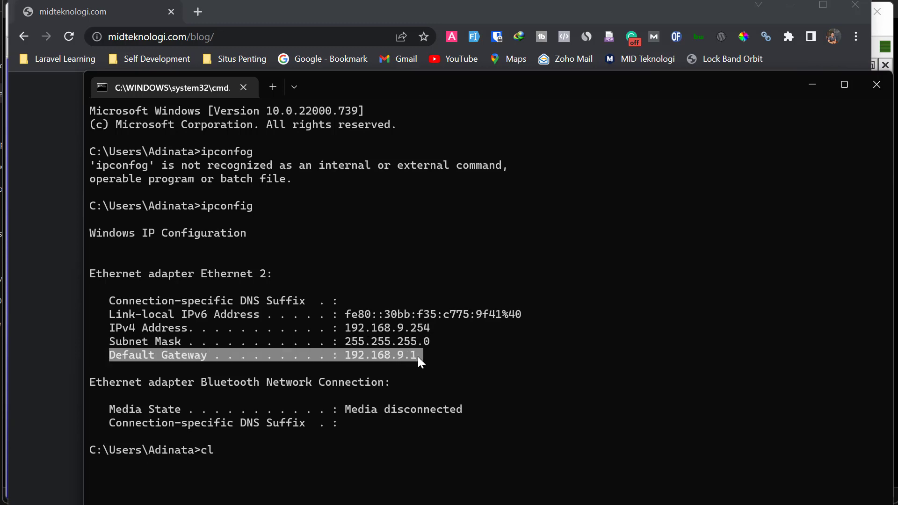
right_click(418, 357)
key(BackSpace)
key(BackSpace)
text(ping 192.168.9.1)
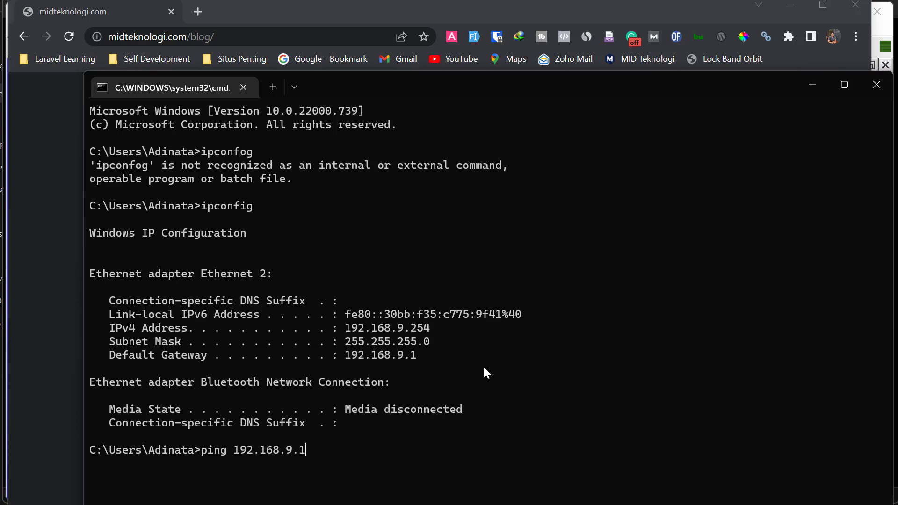
key(Return)
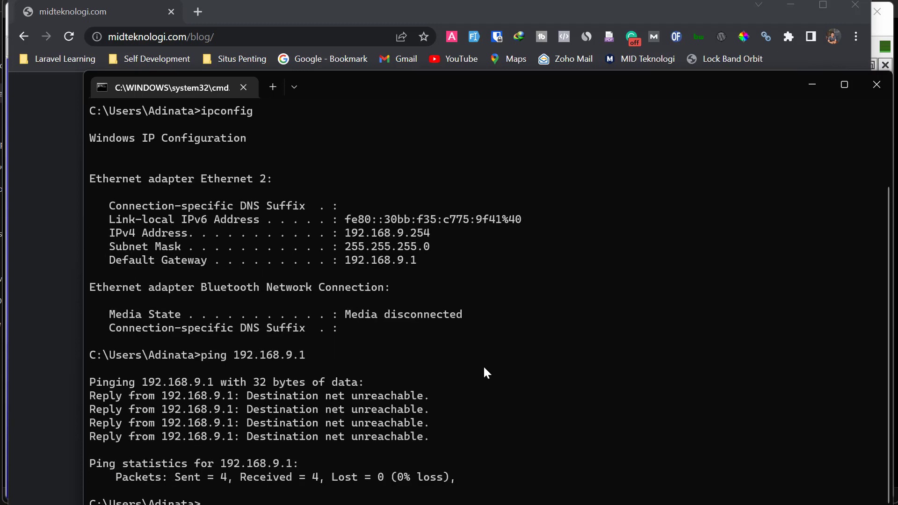
- Clear the console with cls and rerun the ping to 192.168.9.1
text(cls)
key(Return)
key(Up)
key(Up)
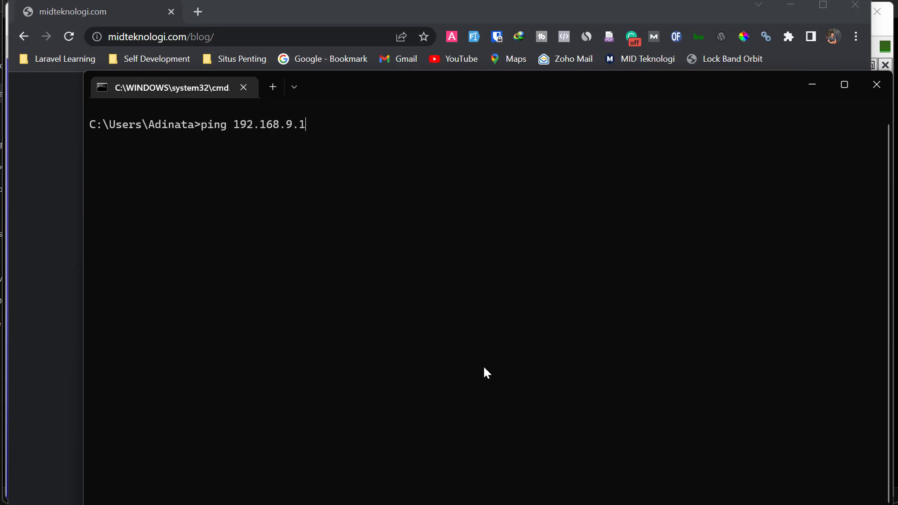
key(Return)
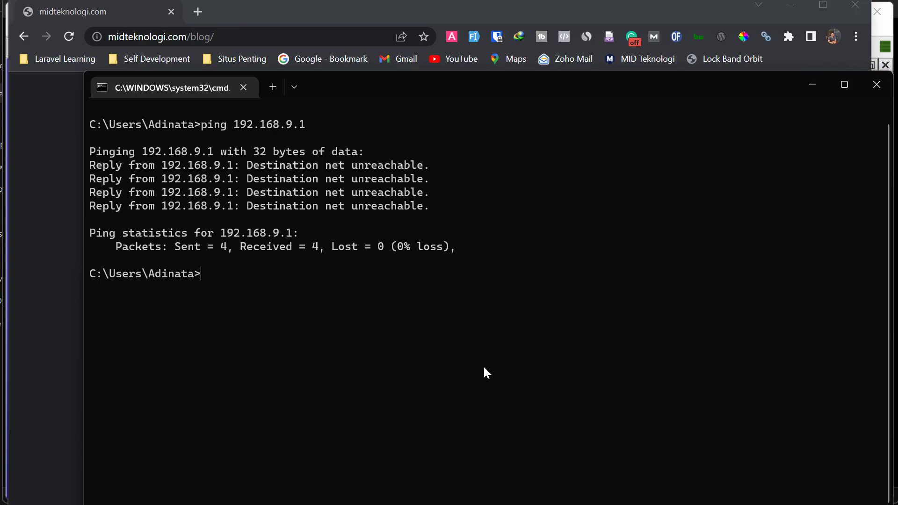
- Browse to 192.168.9.1 in a new tab and sign in on the wifi.mid.local login as admin
click(199, 11)
text(192.168.9.1)
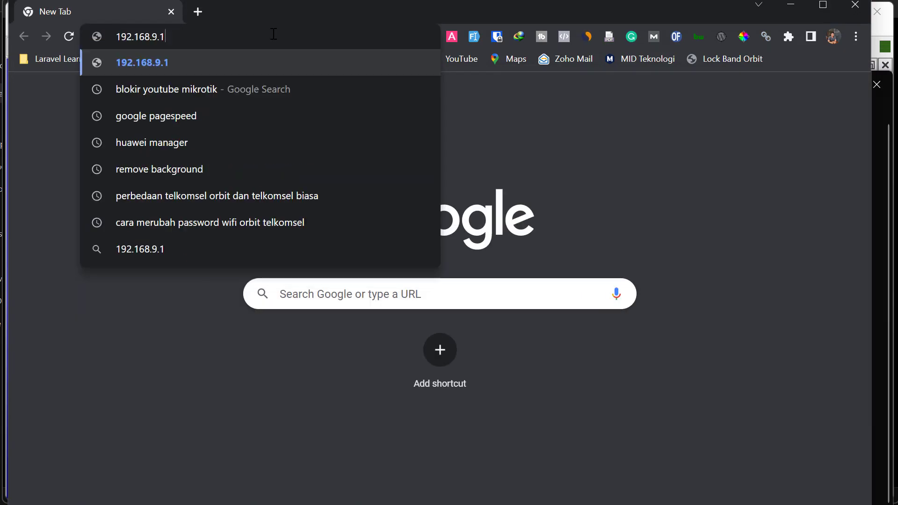
key(Return)
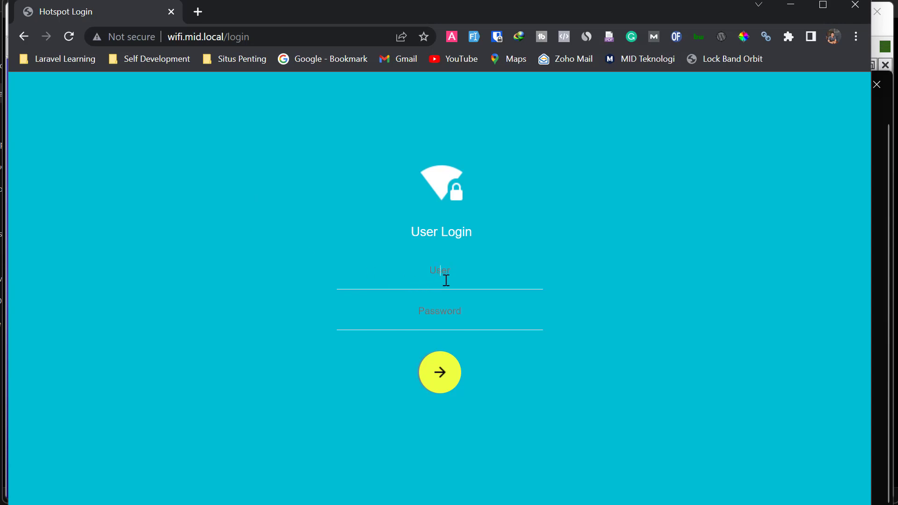
text(admin)
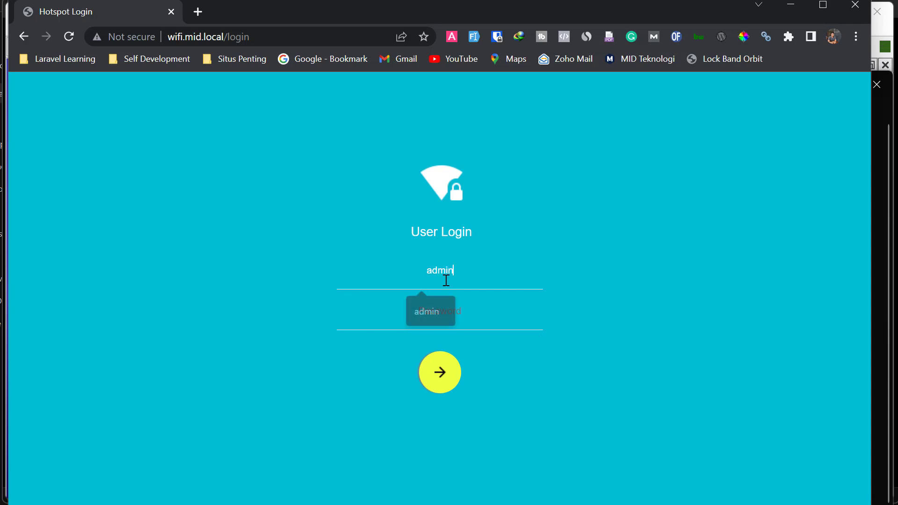
click(449, 380)
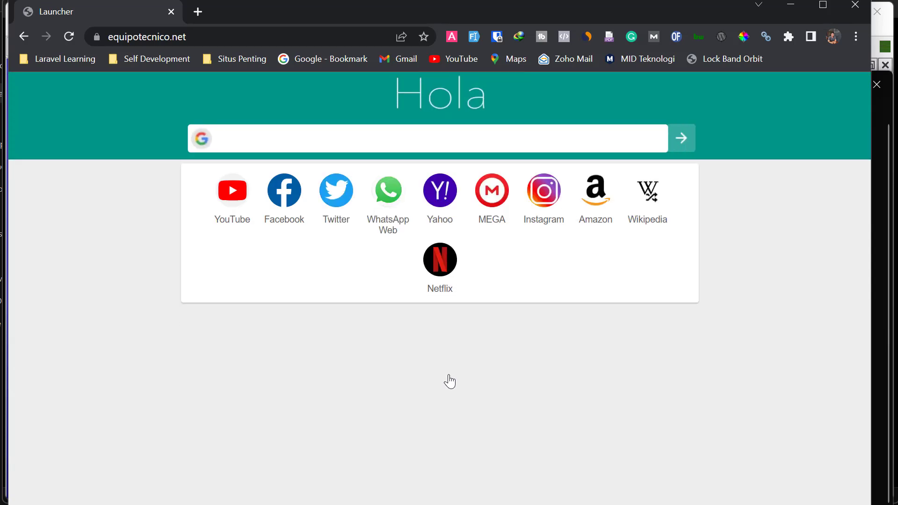
- Load 192.168.9.1/status in Chrome, then log off and log back in to the hotspot
click(268, 37)
text(192.168.9.1)
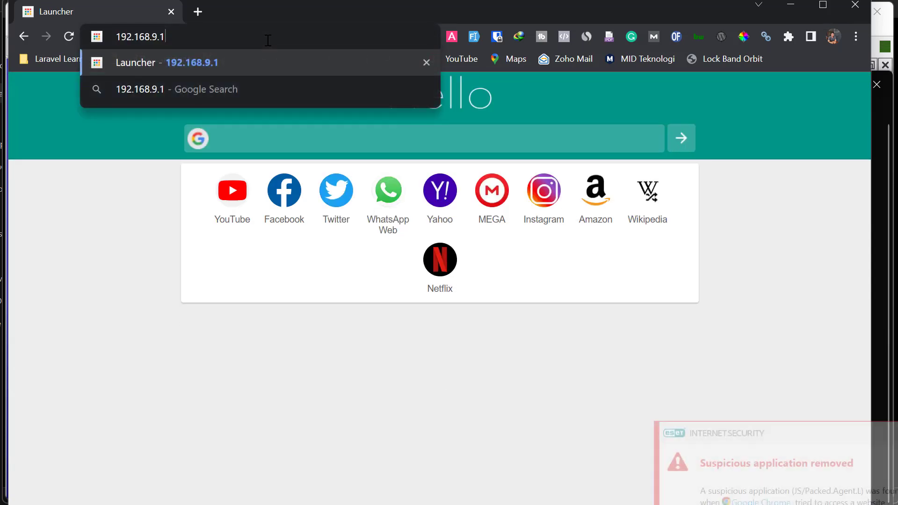
key(ctrl+a)
text(wid)
key(ctrl+z)
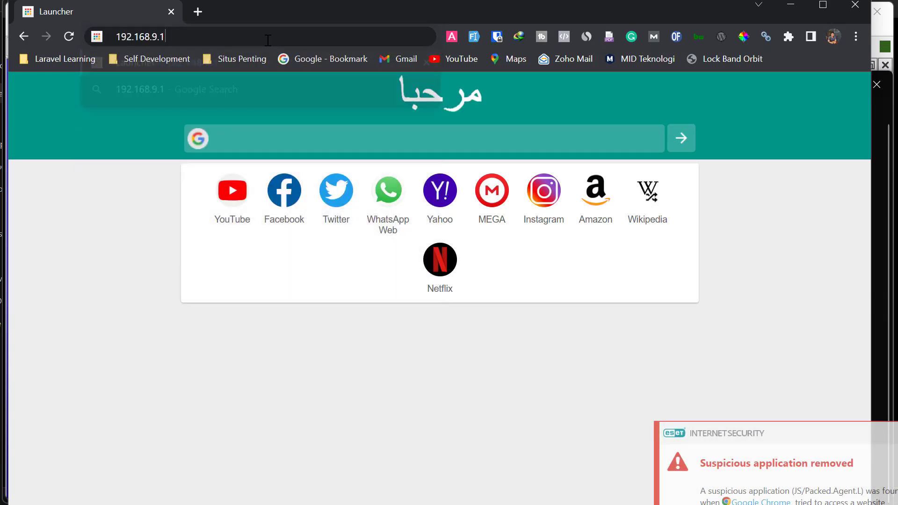
text(/status)
key(Return)
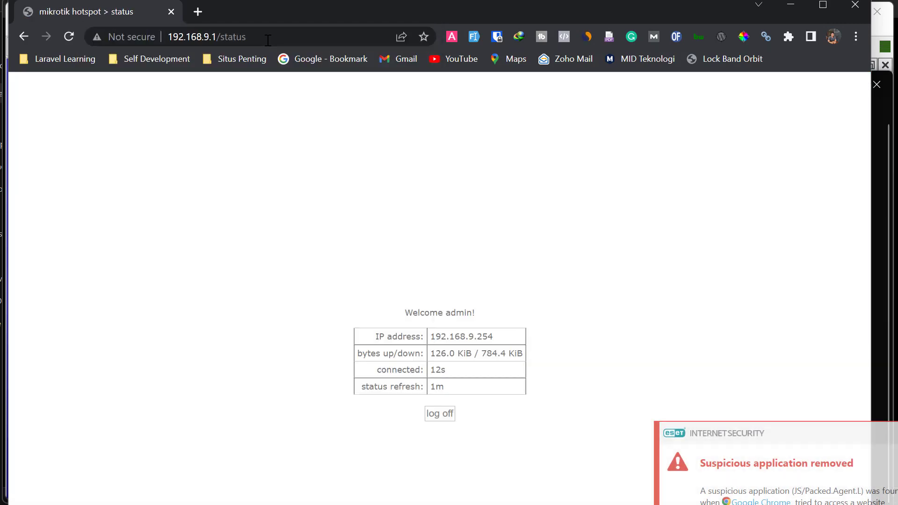
click(452, 408)
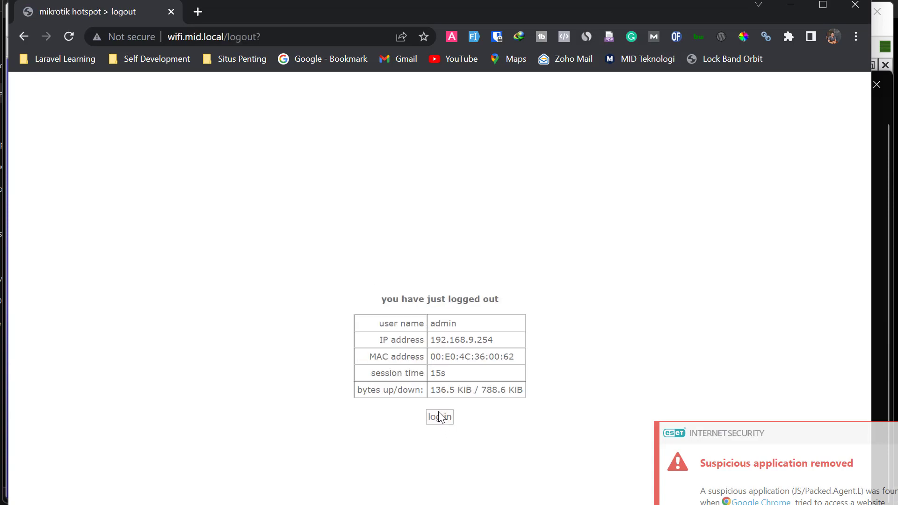
click(440, 417)
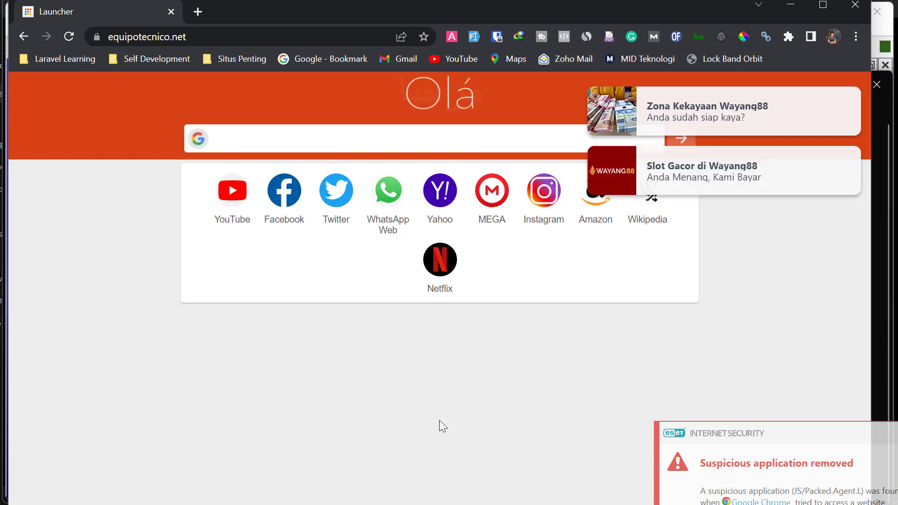
- Load the router address 192.168.0.1, then return to WinBox's IP menu
click(334, 44)
text(192.168.0.1)
key(Return)
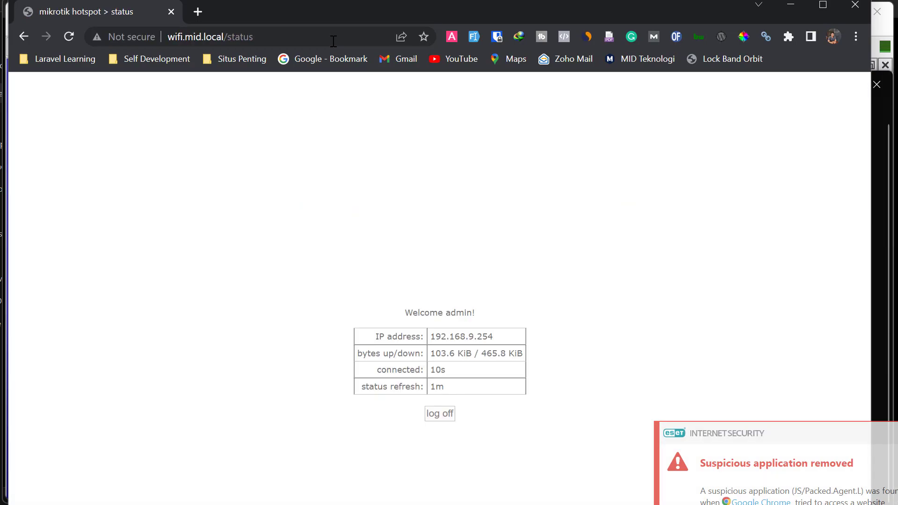
key(alt+Tab)
click(99, 225)
- Uncheck Cookie on hotspot profile hsprof1's Login tab so only HTTP CHAP remains, and apply
mouse_move(103, 217)
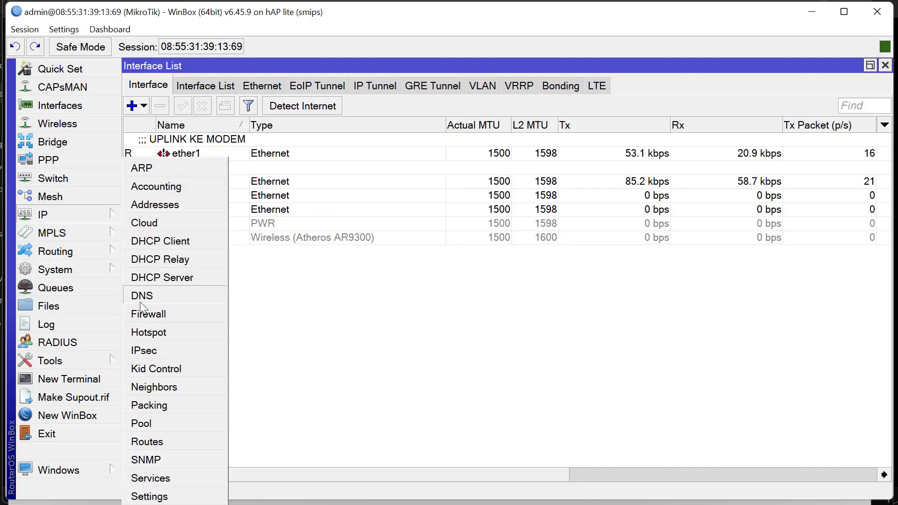
click(147, 333)
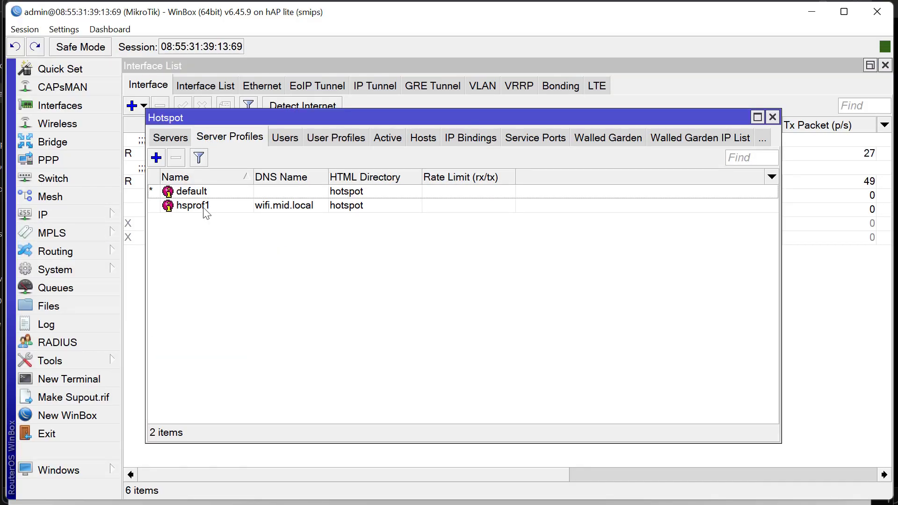
click(188, 207)
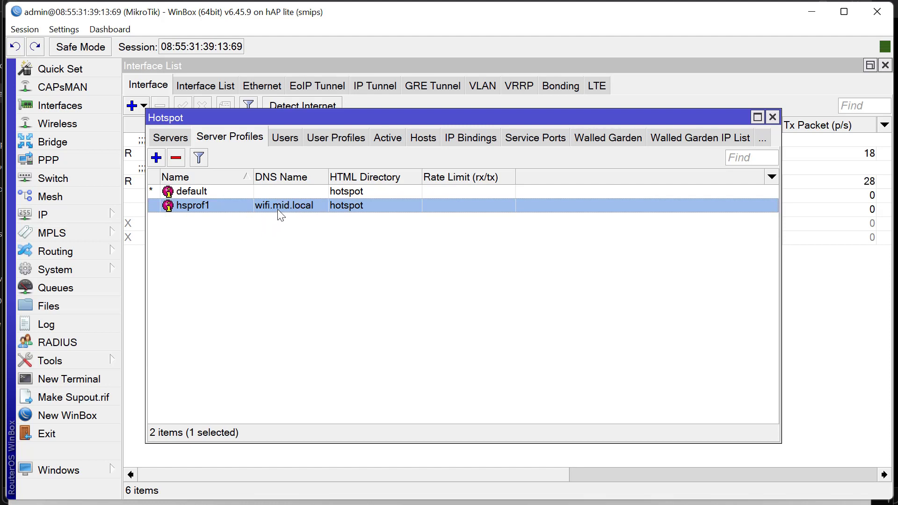
double_click(310, 210)
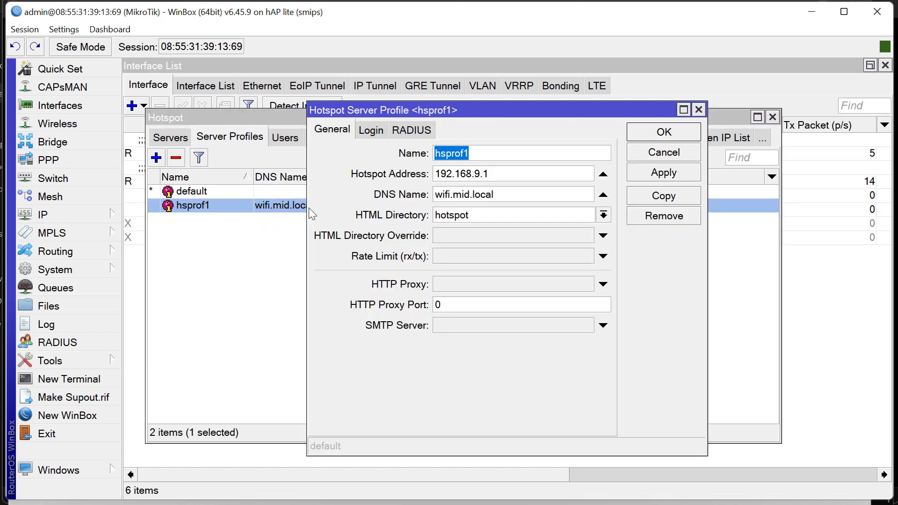
click(371, 133)
click(546, 161)
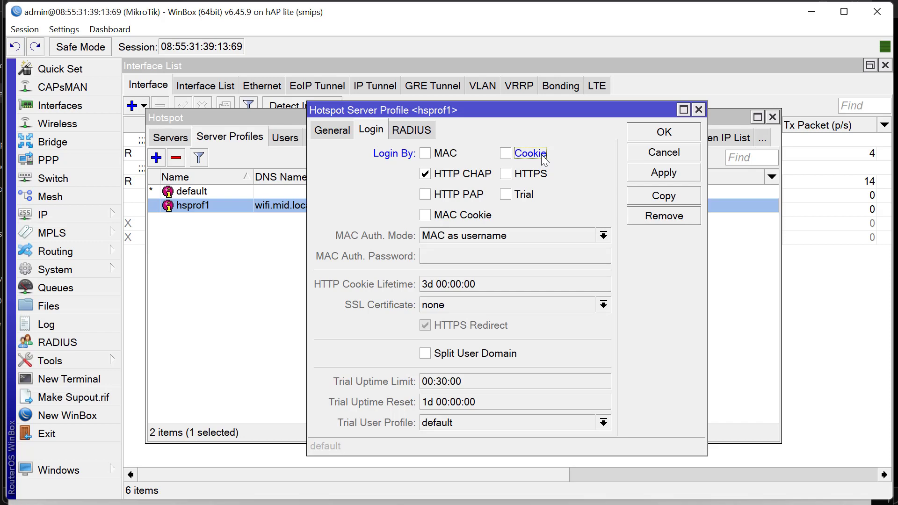
click(675, 178)
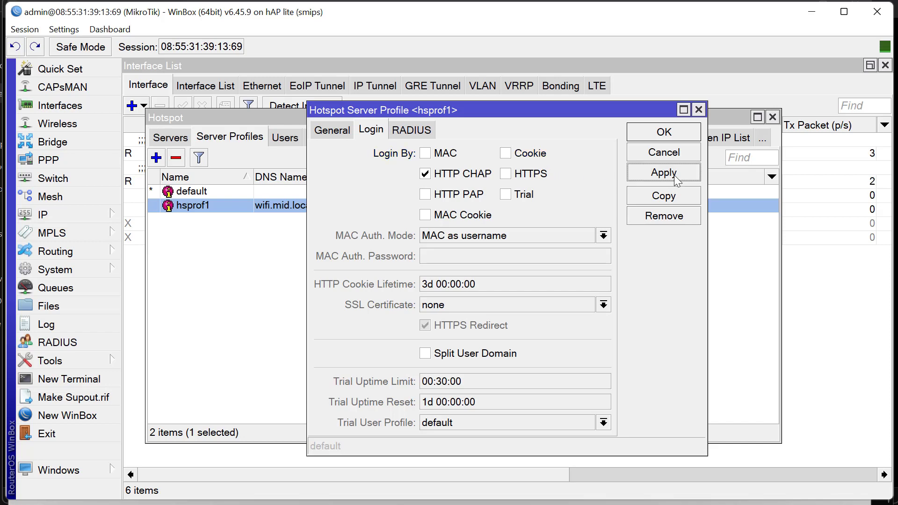
click(662, 132)
key(alt+Tab)
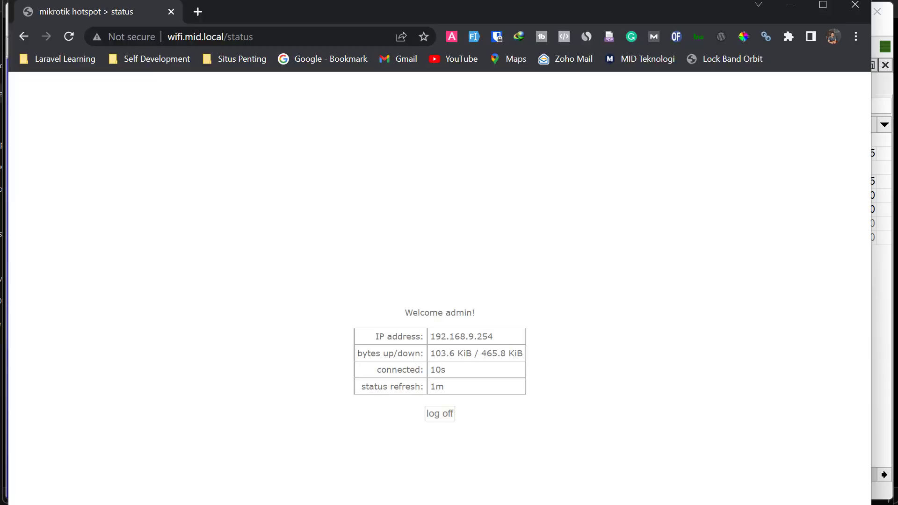
- Log off the hotspot, then test the login form by submitting username 'admin'
click(439, 414)
click(439, 412)
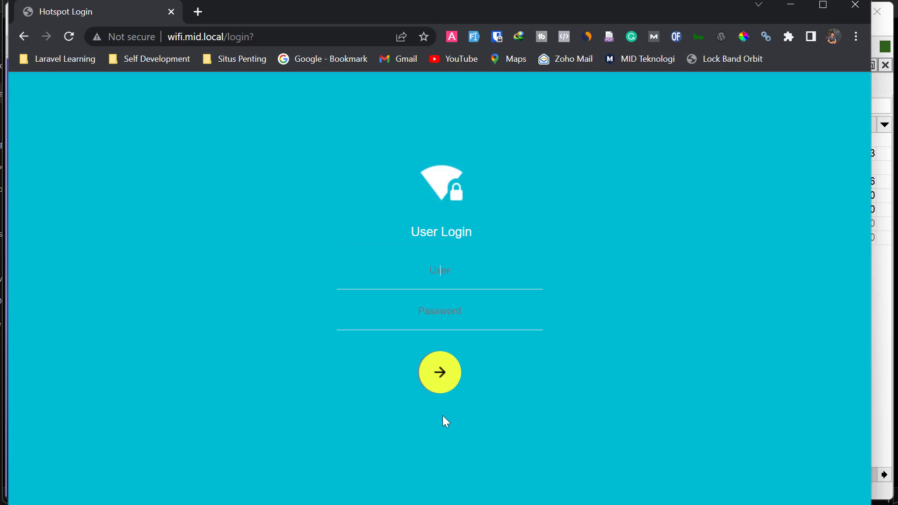
text(admin)
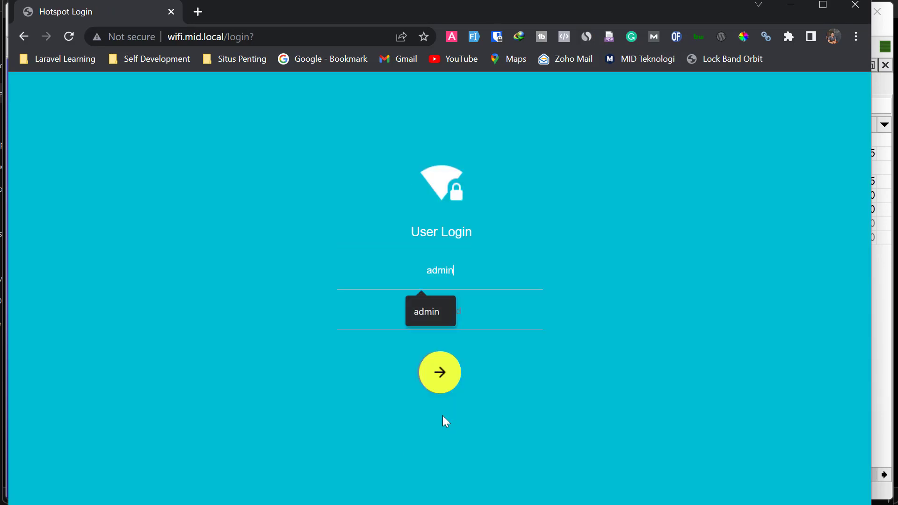
key(Return)
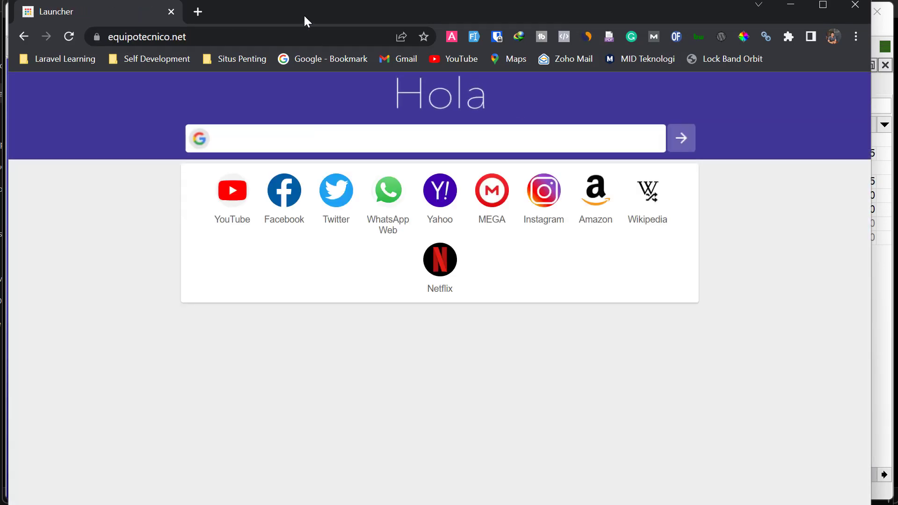
click(313, 37)
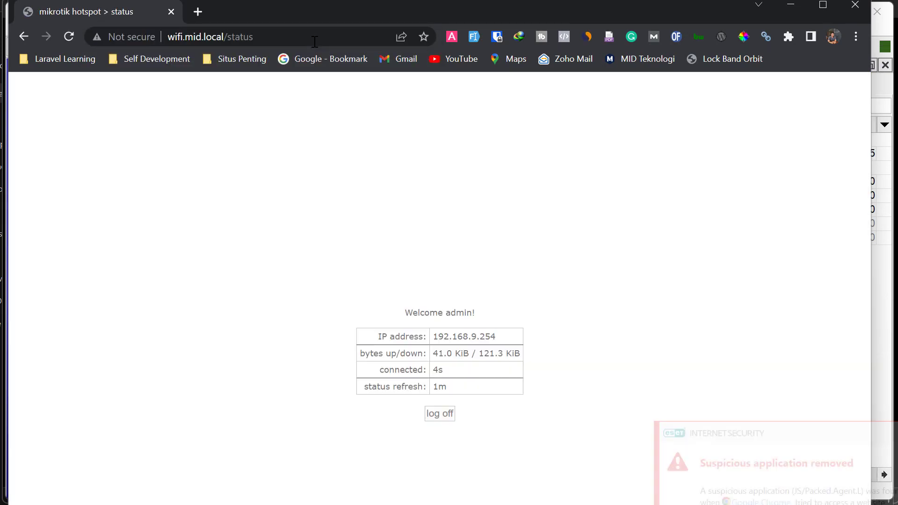
- Log off the hotspot again to reach the login page, then clear WinBox's profile selection
click(440, 414)
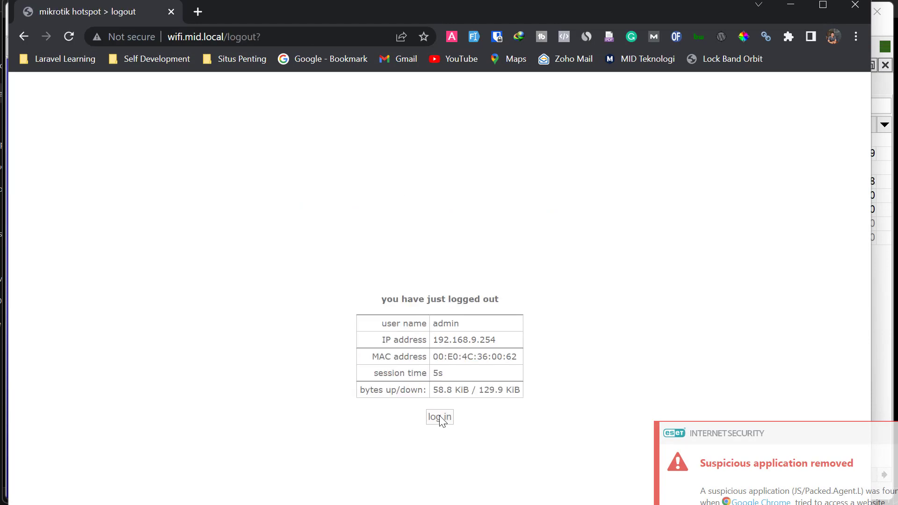
click(440, 417)
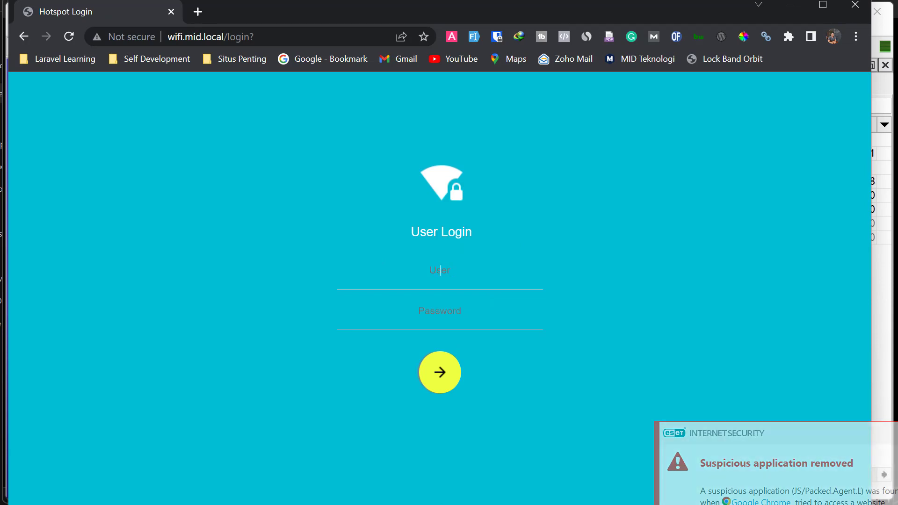
key(alt+Tab)
click(481, 340)
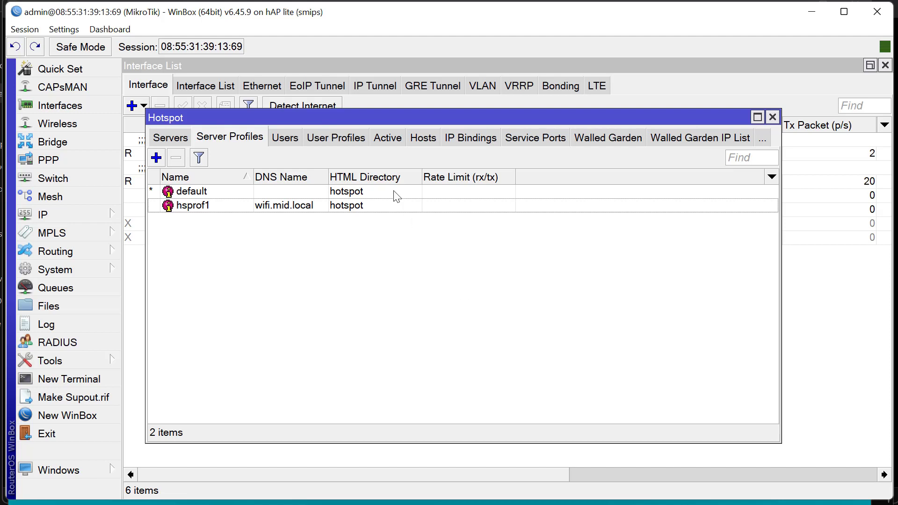
key(Escape)
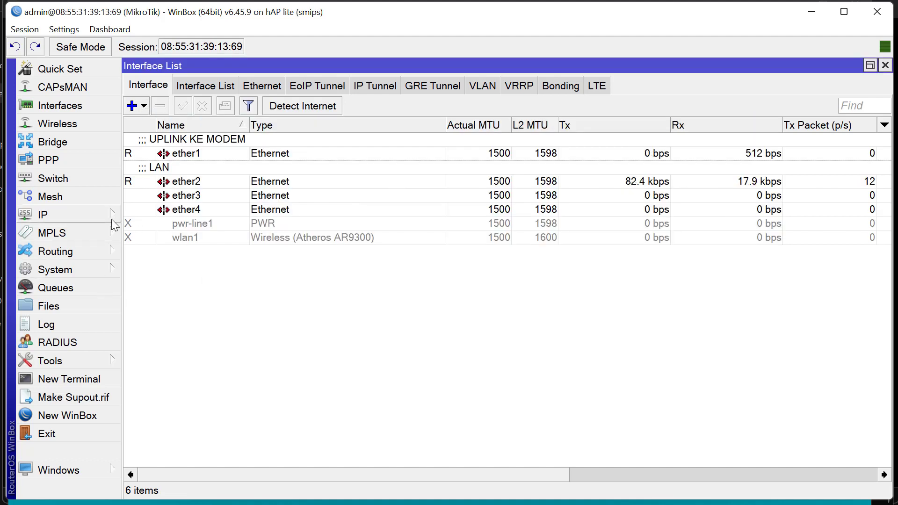
click(112, 217)
click(152, 331)
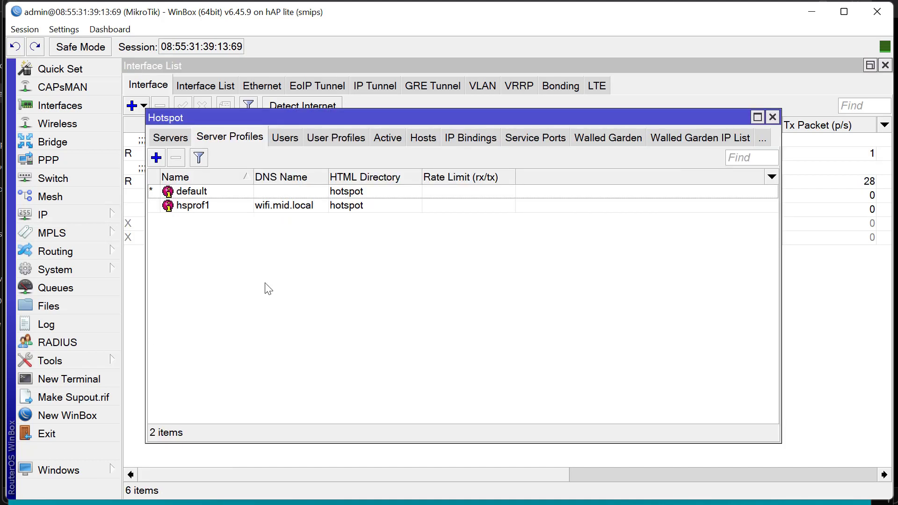
click(324, 211)
click(328, 244)
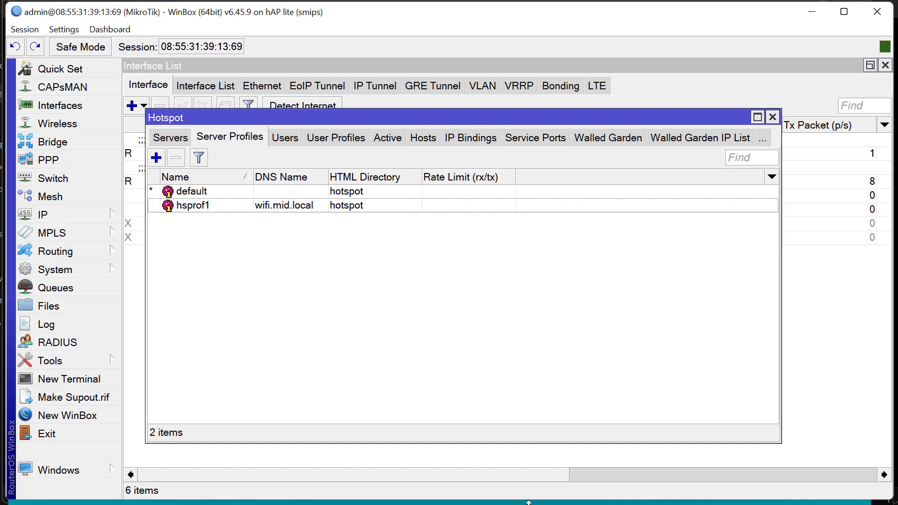